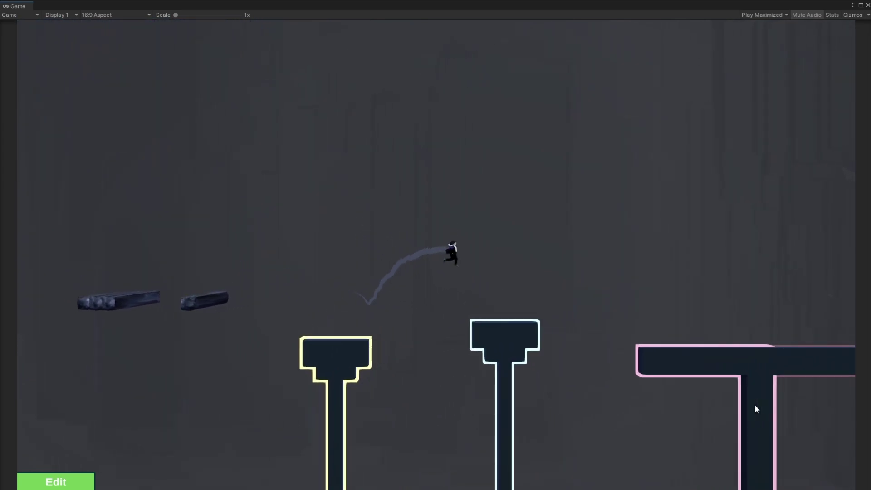
Playtest the level by jumping the character across the outlined pillars and onto the large rock cliff
key("space")
key("space")
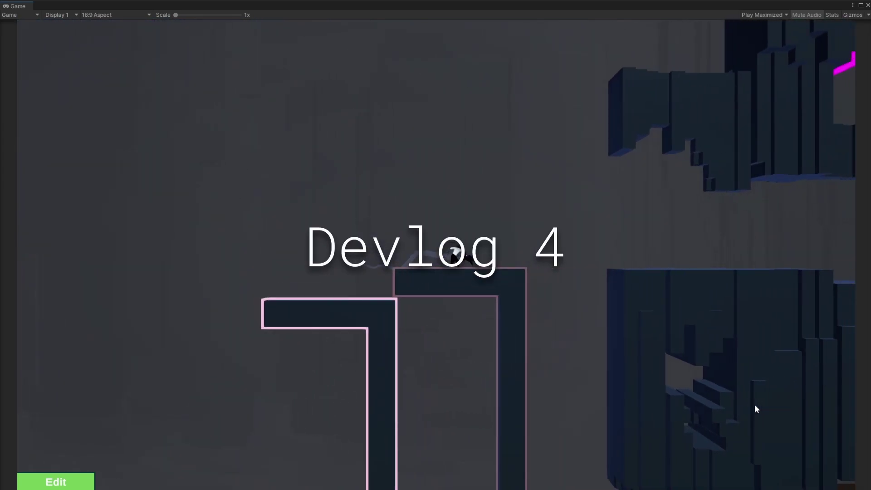
key("space")
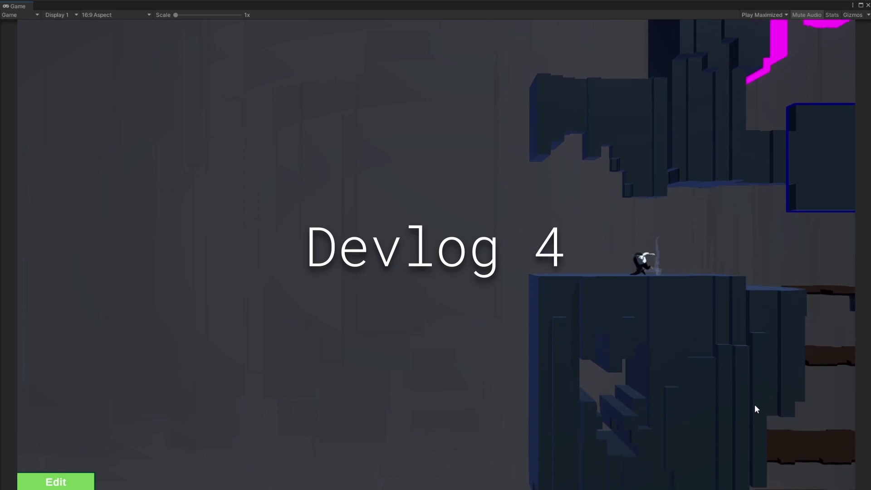
key("a")
key("space")
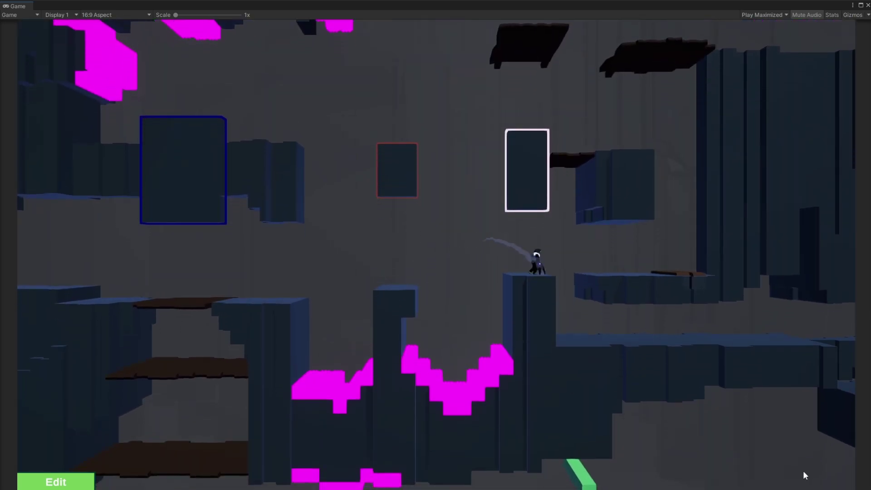
Move the character through the cave room from the rock pillar up past the white-outlined block and across to the blue-outlined block
key("space")
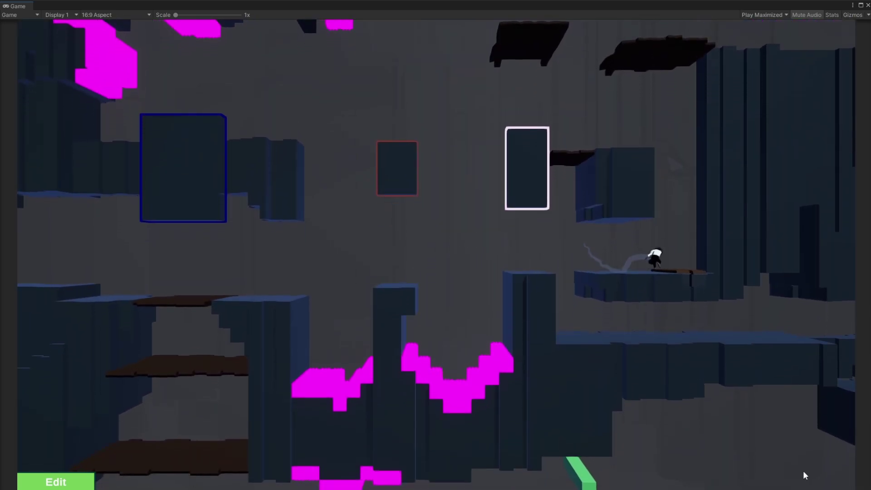
key("space")
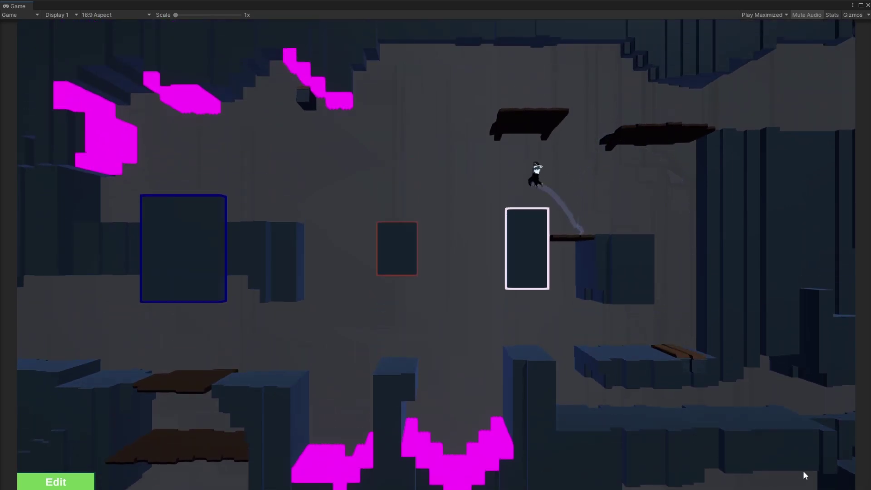
key("a")
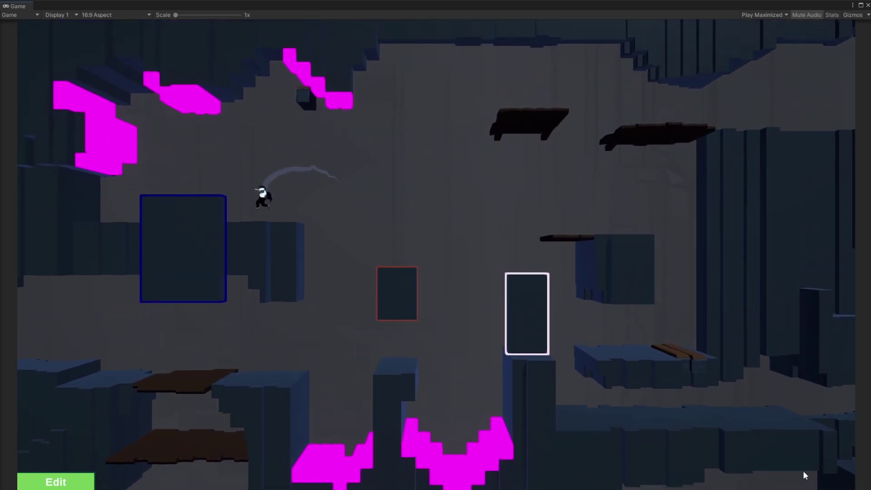
key("space")
key("space")
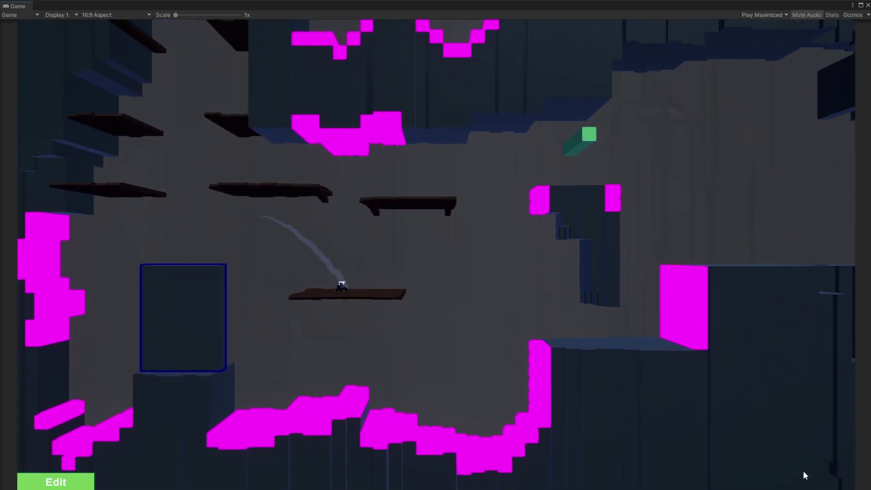
Jump the character from the low wooden platform past the hanging rock to the ledge beside the magenta wall
key("space")
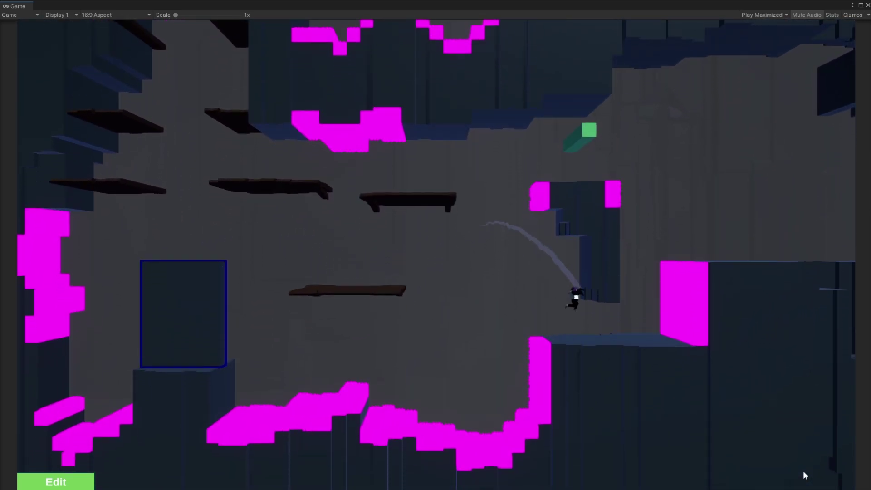
key("space")
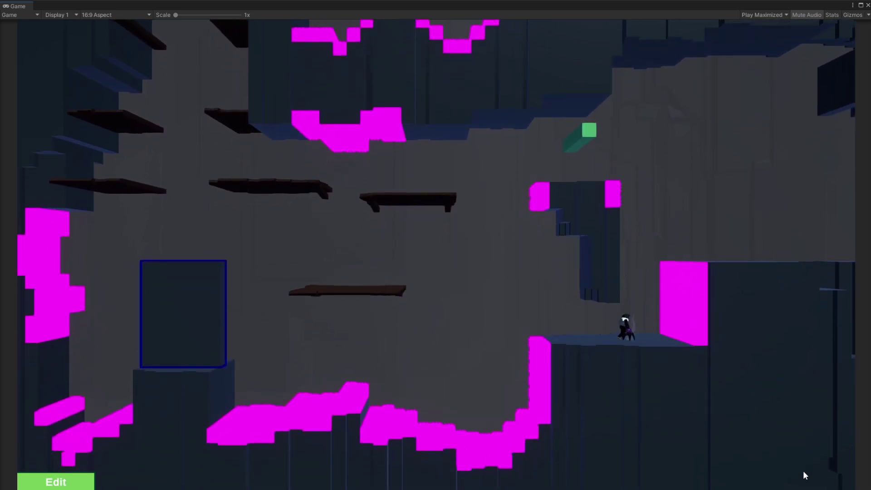
key("space")
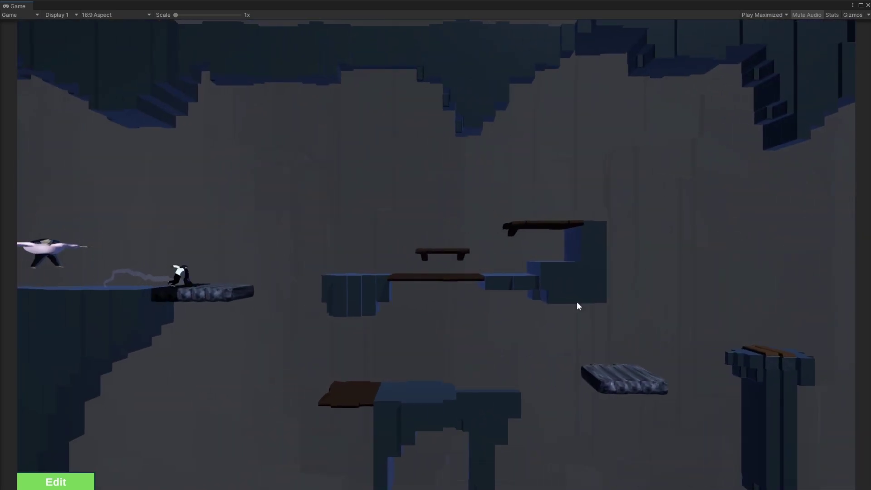
Guide the character from the stone platform over the outlined floating blocks to the tall cliff and its wooden bridge
key("space")
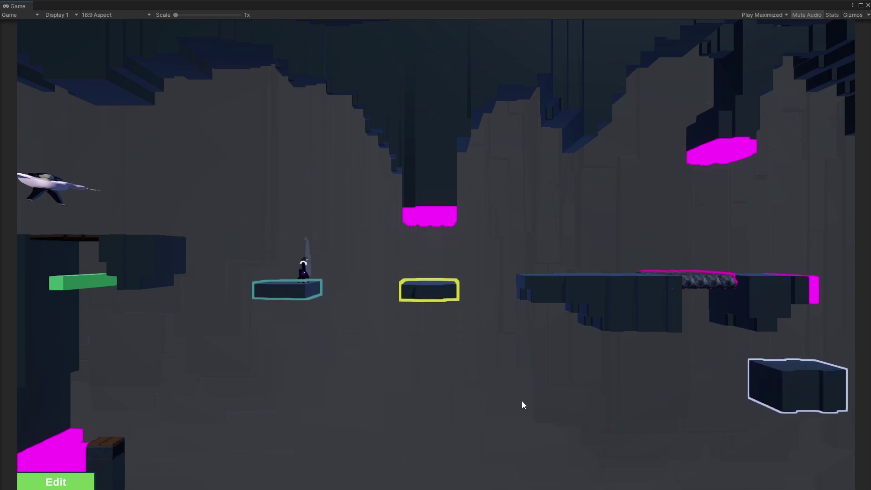
key("space")
key("space")
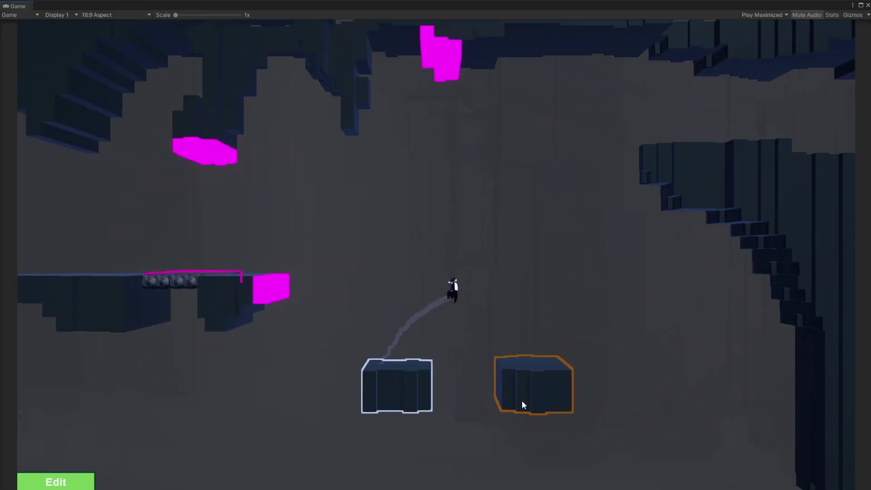
key("space")
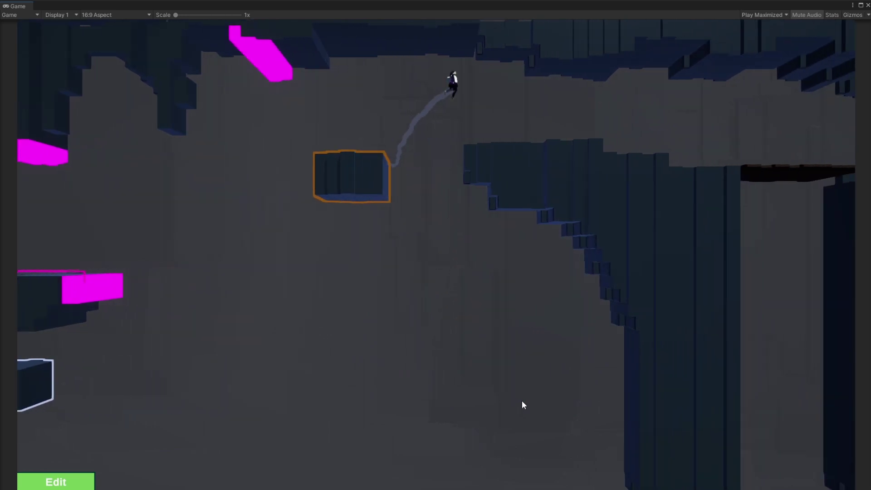
key("d")
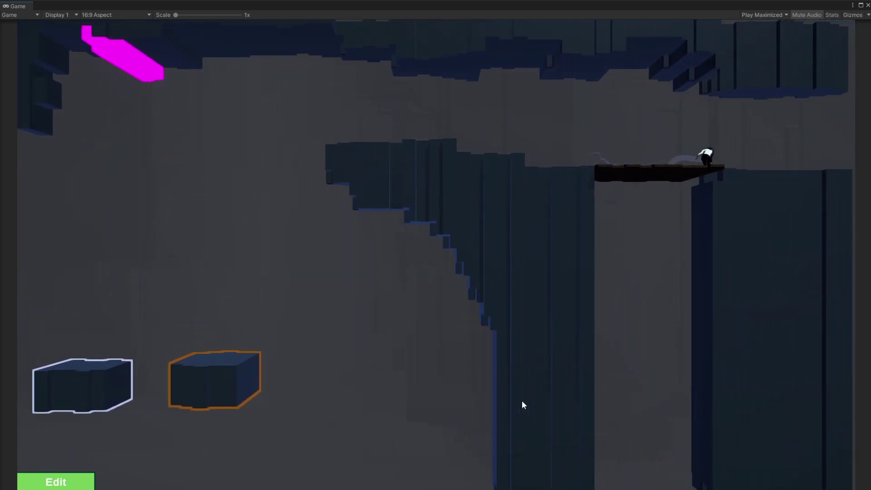
key("space")
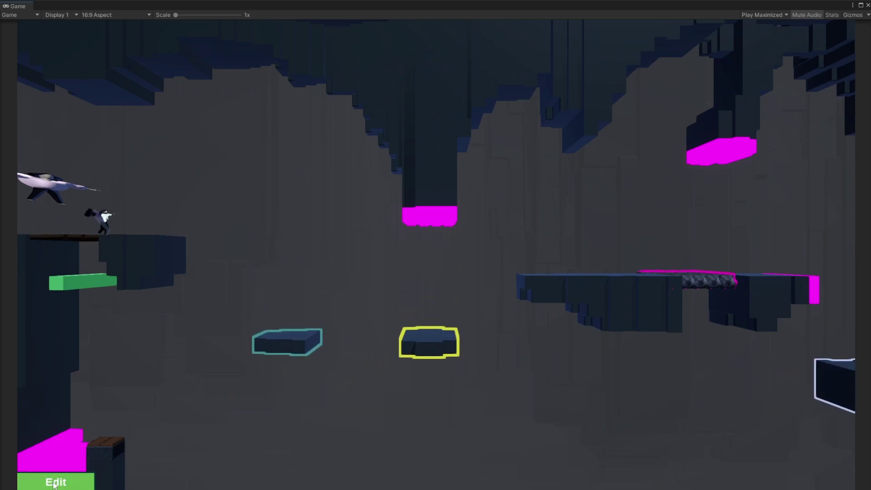
In the level editor, select the room with the row of purple blocks and start playing the level
key("Escape")
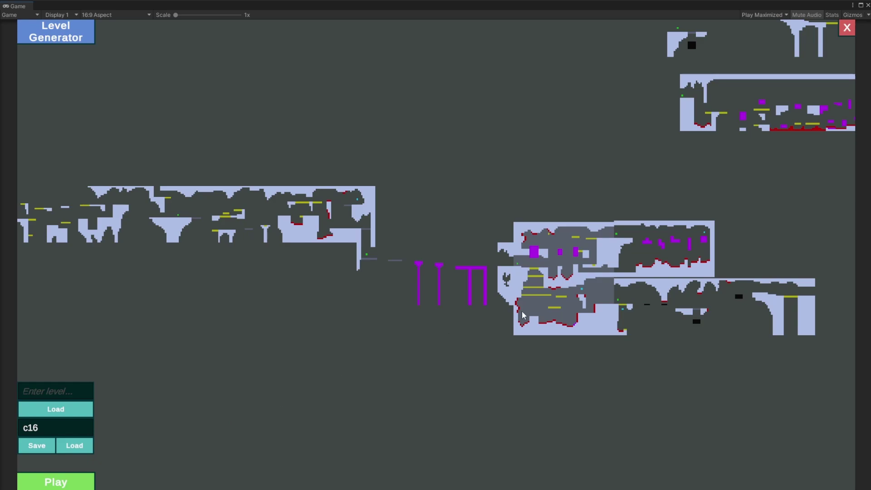
left_click(636, 240)
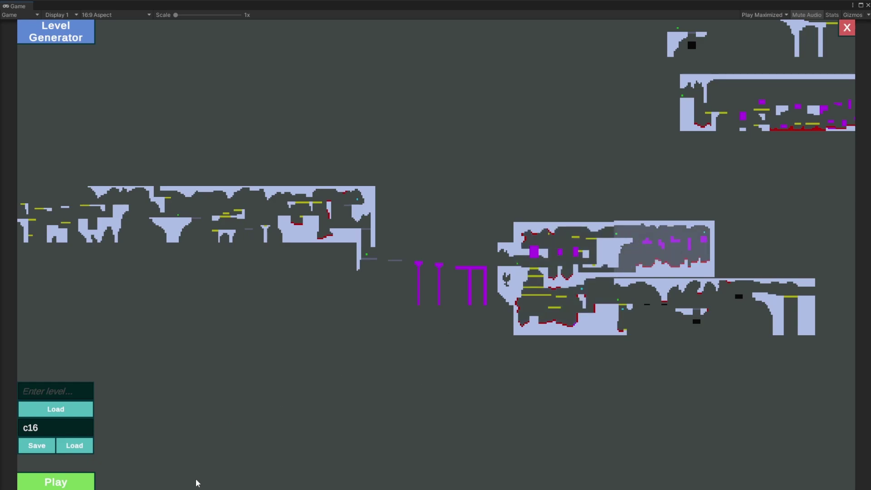
left_click(73, 482)
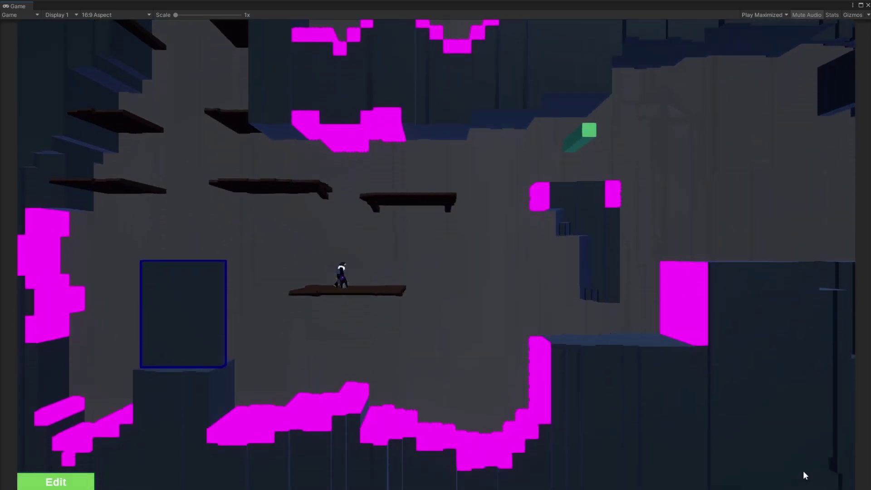
Bring the character off the lower cave room's wooden platform onto the ledge under the hanging rock and jump there
key("space")
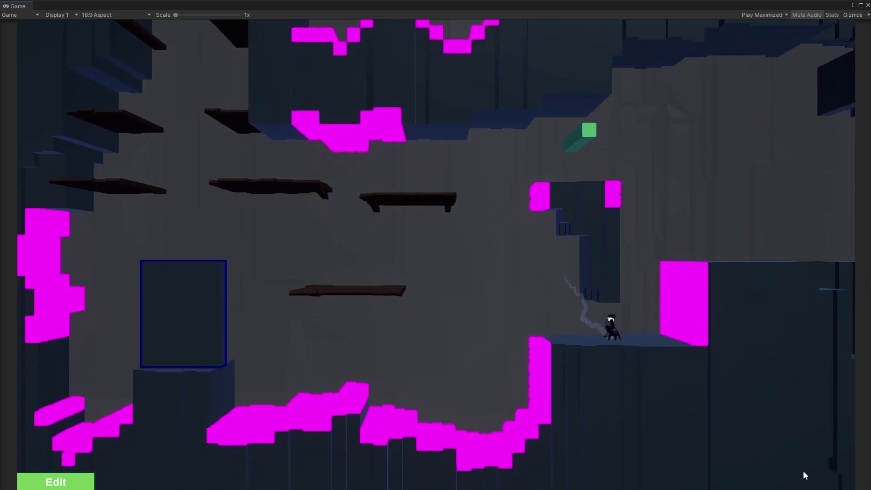
key("space")
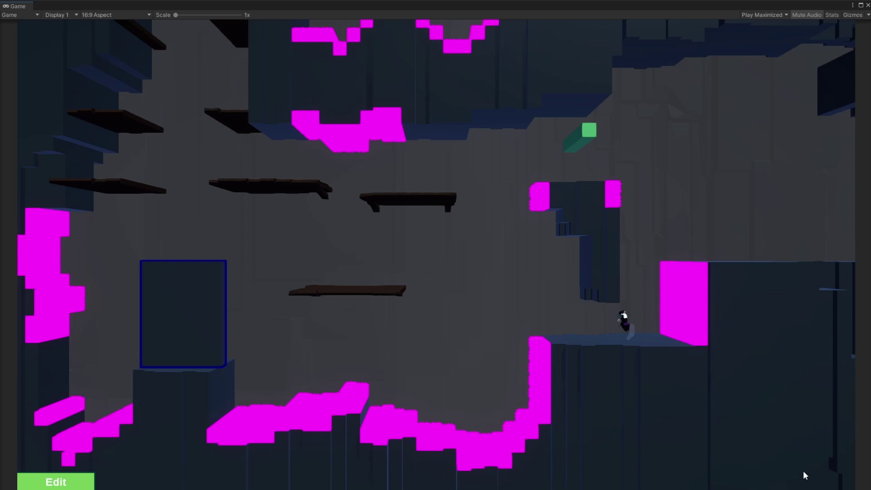
key("space")
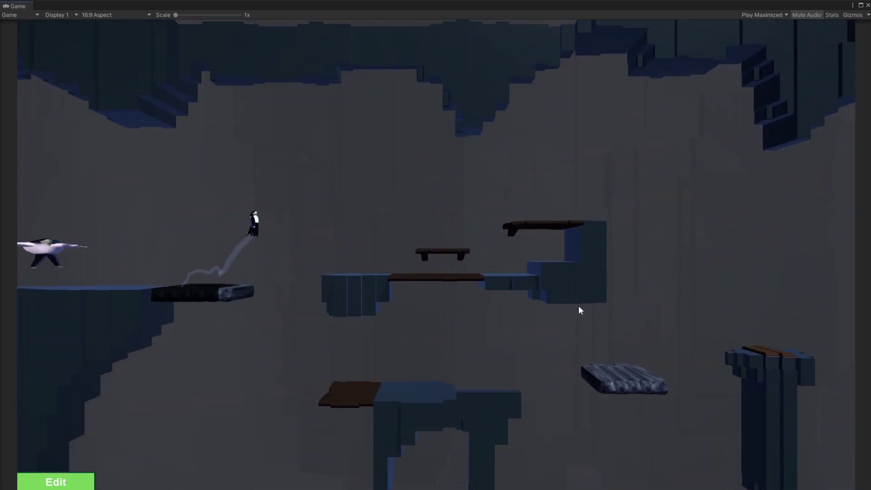
Jump the character from the stone platform over the wooden platforms and rock cliffs to the hanging column with magenta hazards
key("space")
key("space")
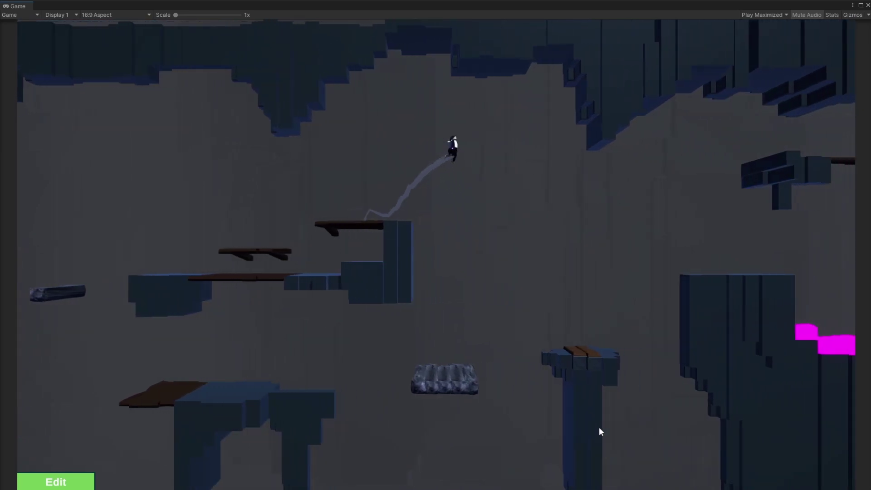
key("space")
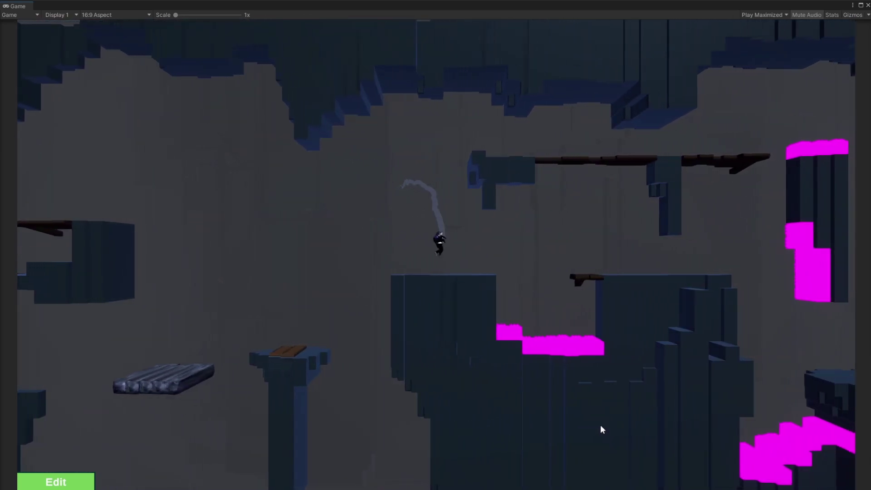
key("space")
key("space")
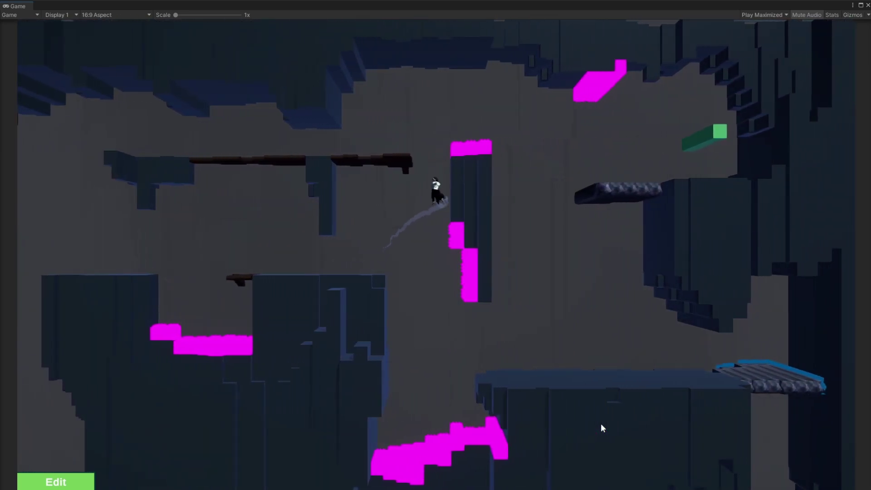
Take the character over the magenta-tipped column to the stone platform and ledge near the green block
key("space")
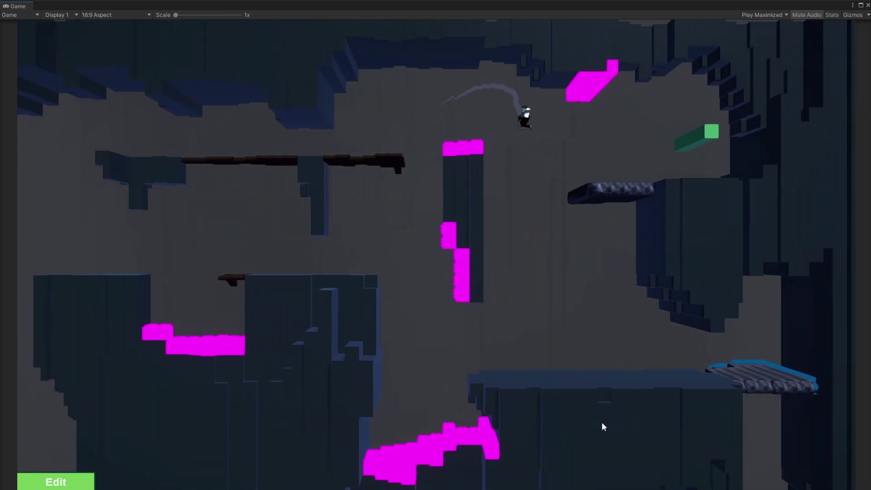
key("space")
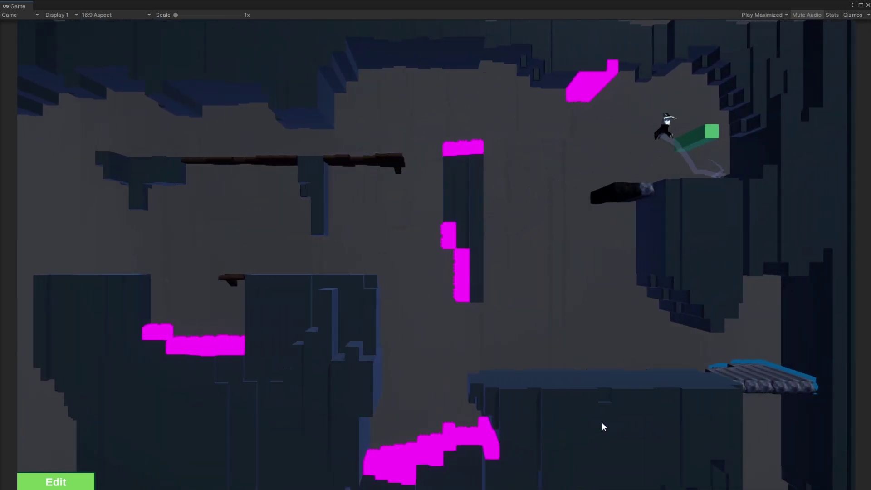
key("d")
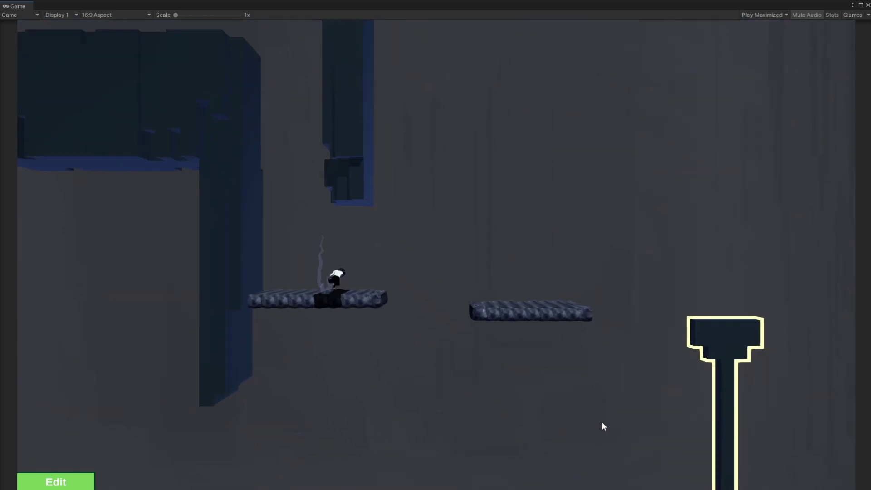
Cross the stone platforms and outlined pillars with the character to reach the pink-outlined structure
key("d")
key("space")
key("space")
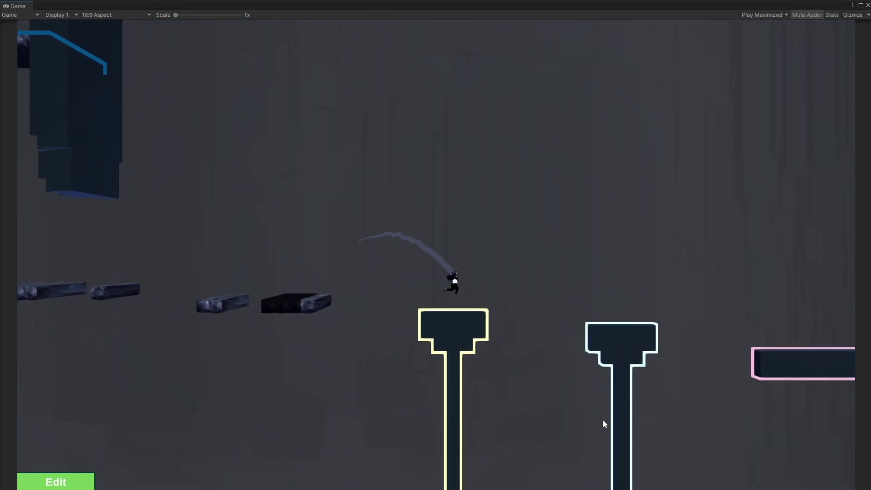
key("space")
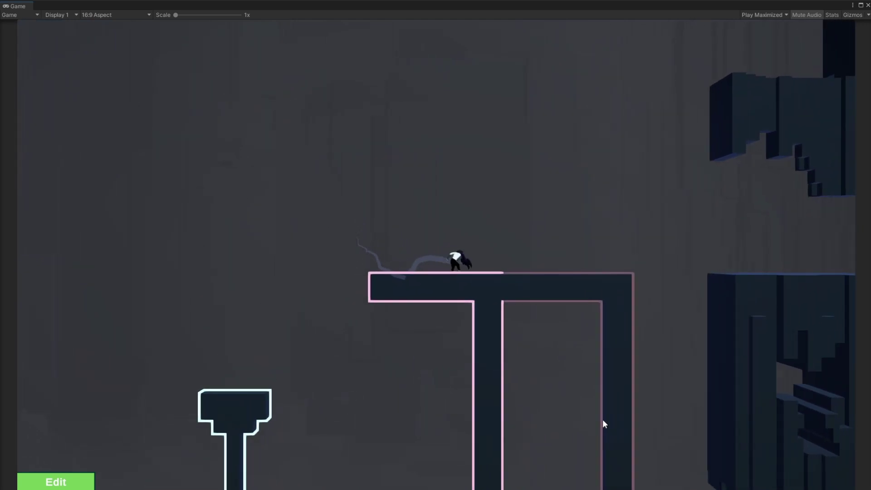
key("space")
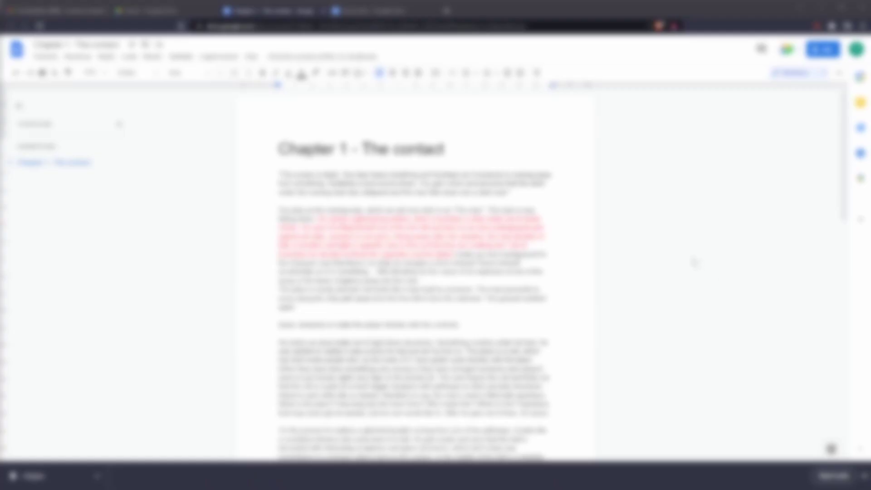
Read through the "Chapter 1 - The contact" story document in Google Docs
scroll(693, 262, "down", 2)
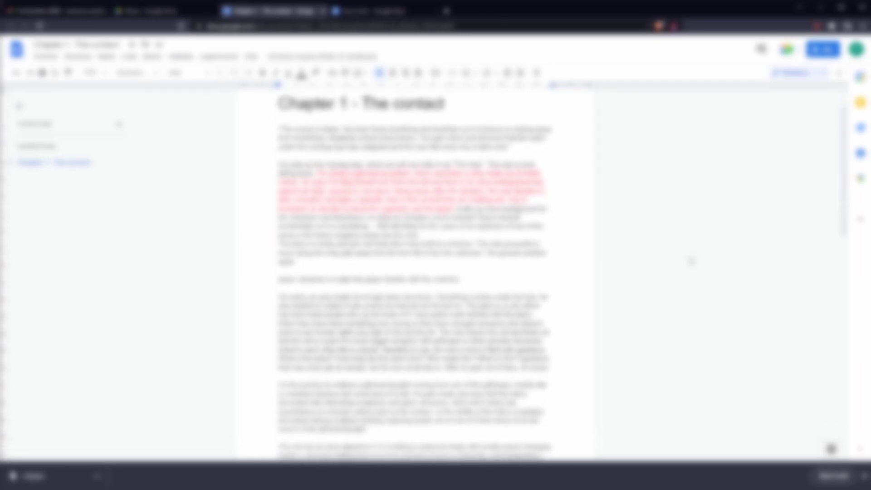
scroll(691, 261, "down", 1)
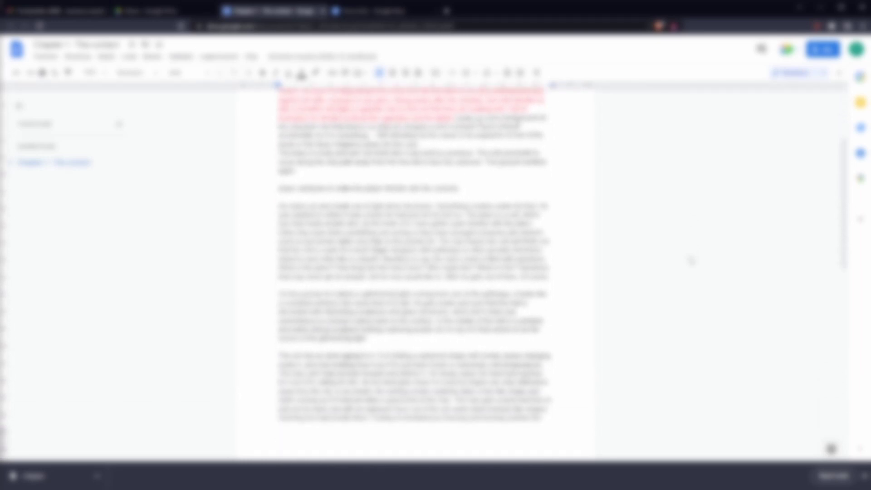
scroll(691, 260, "down", 3)
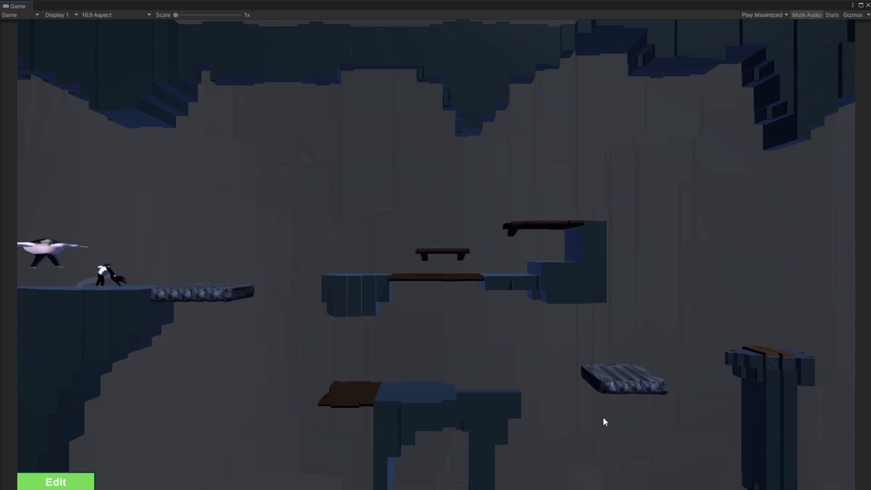
Back in the Unity game, run the character over the stone platform and jump across to the highest wooden platform
key("d")
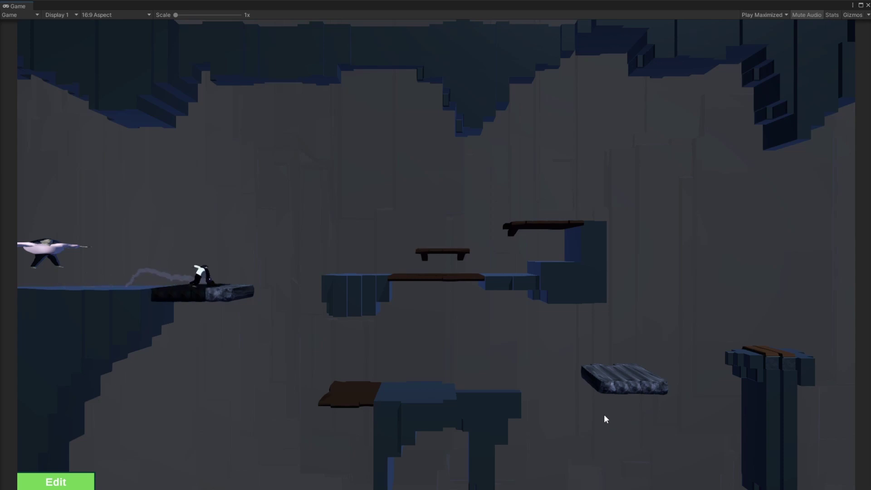
key("d")
key("space")
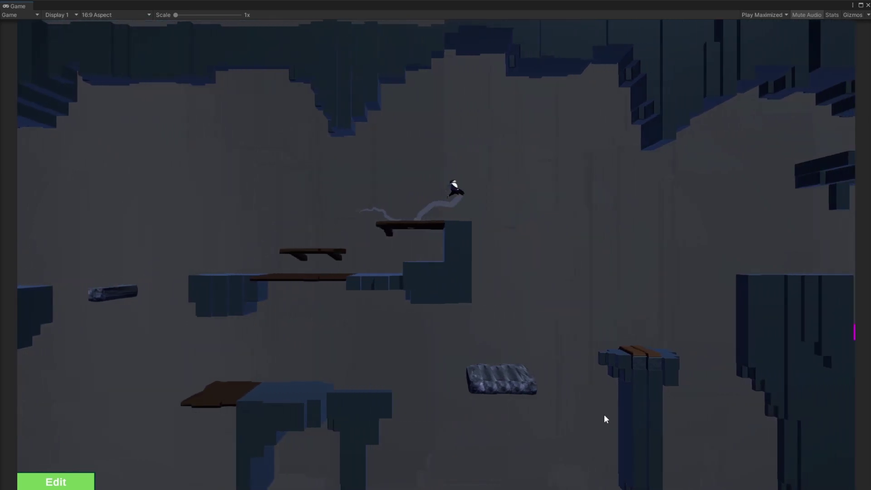
Take the character from the highest wooden platform across the stone pillars and past the magenta-tipped column to the green block
key("d")
key("space")
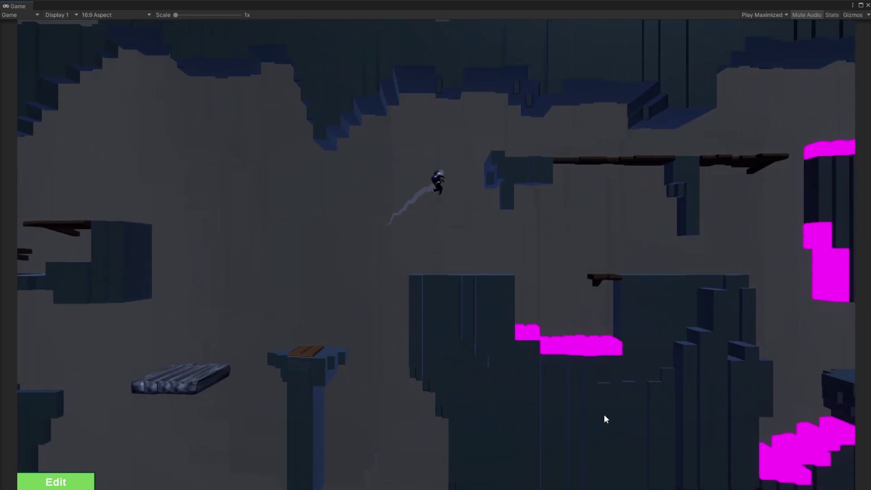
key("d")
key("space")
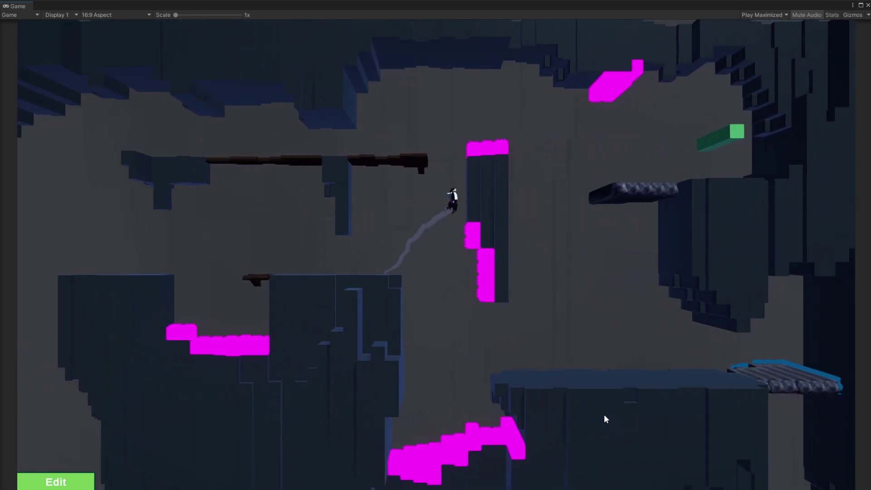
key("d")
key("space")
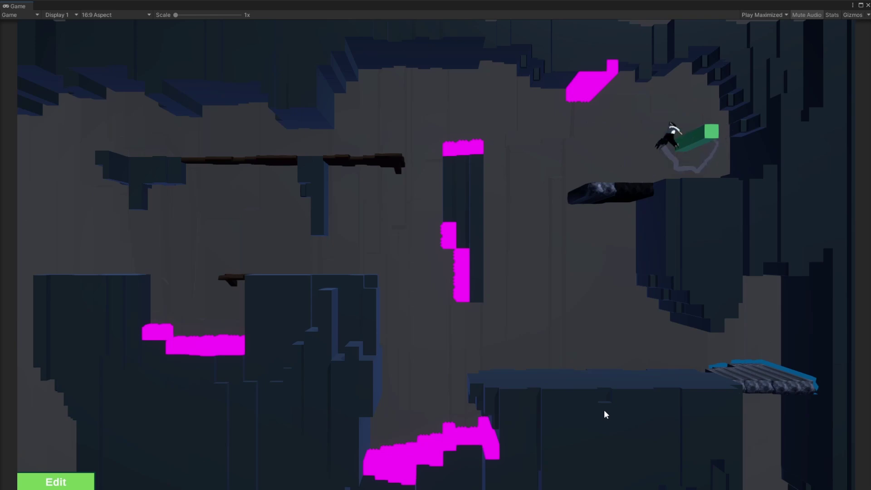
key("a")
key("d")
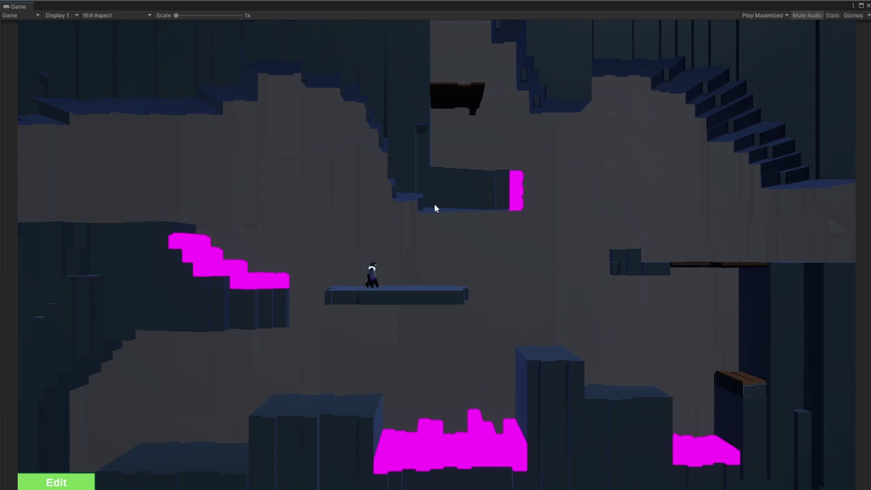
Jump around on the floating stone slab with the character and drop off its edge to the stone blocks below
key("space")
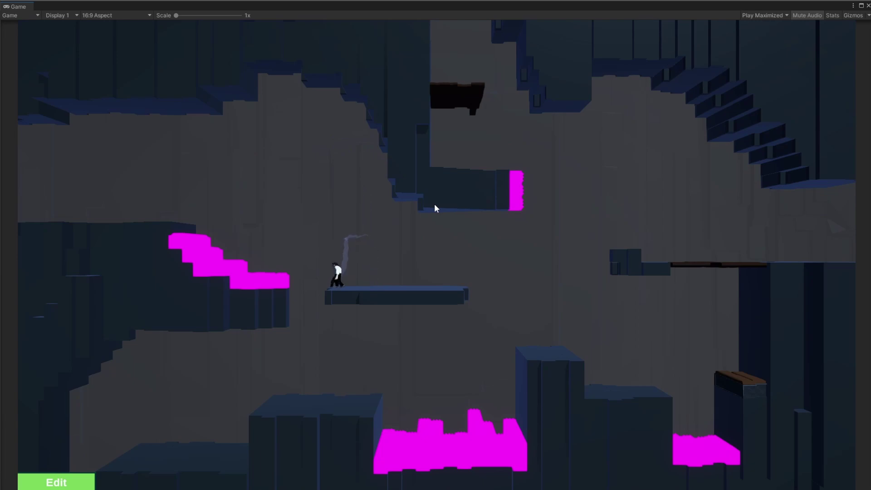
key("space")
key("Left")
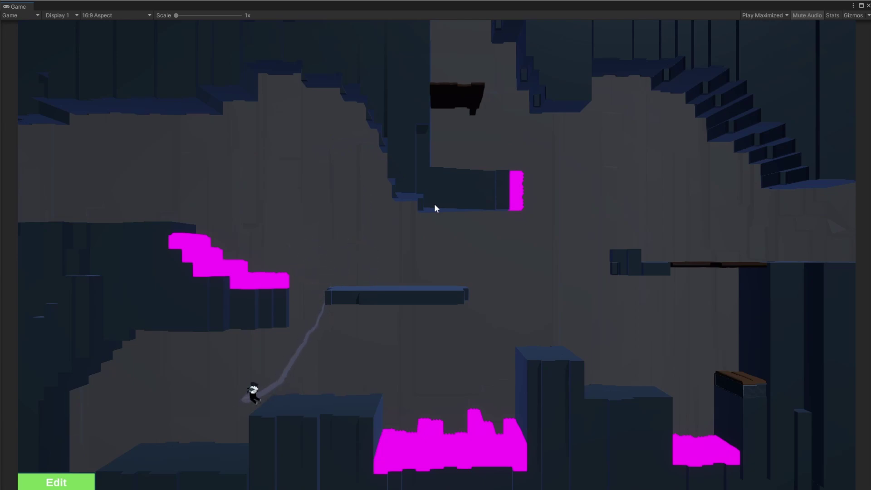
key("Left")
key("Right")
key("space")
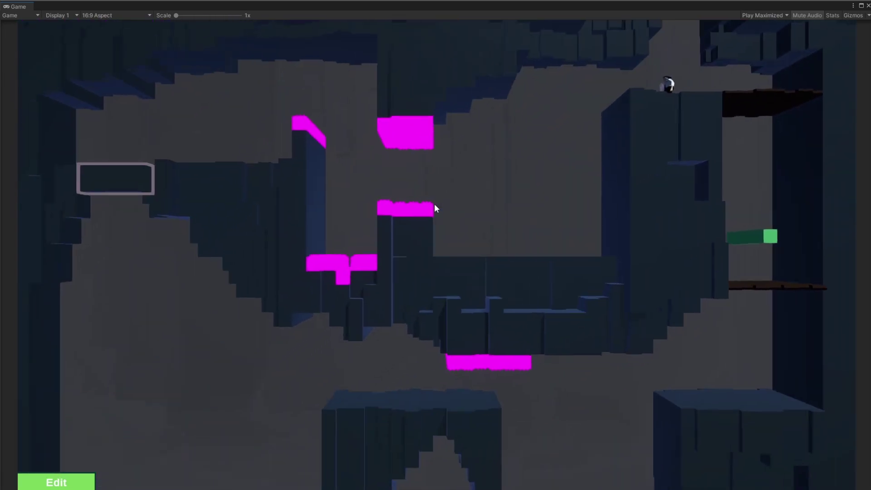
Take the character off the tall stone column and through the gap between the magenta blocks to the outlined falling platform
key("Right")
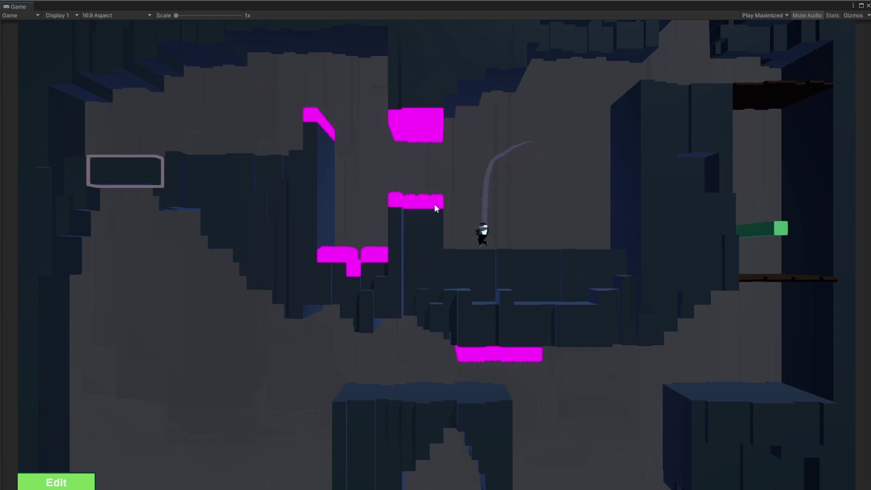
key("Left")
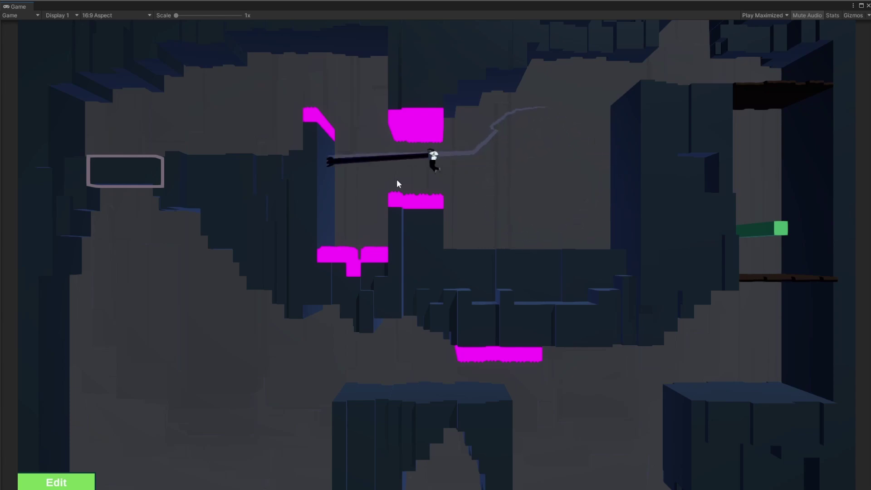
key("space")
key("Left")
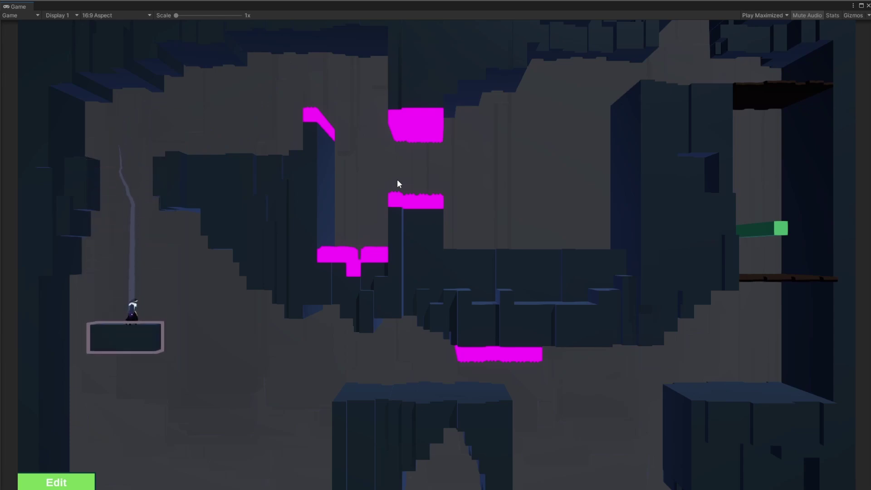
Move the character off the outlined platform, and run and jump beside the pale figure on the central stone mound
key("Right")
key("space")
key("Right")
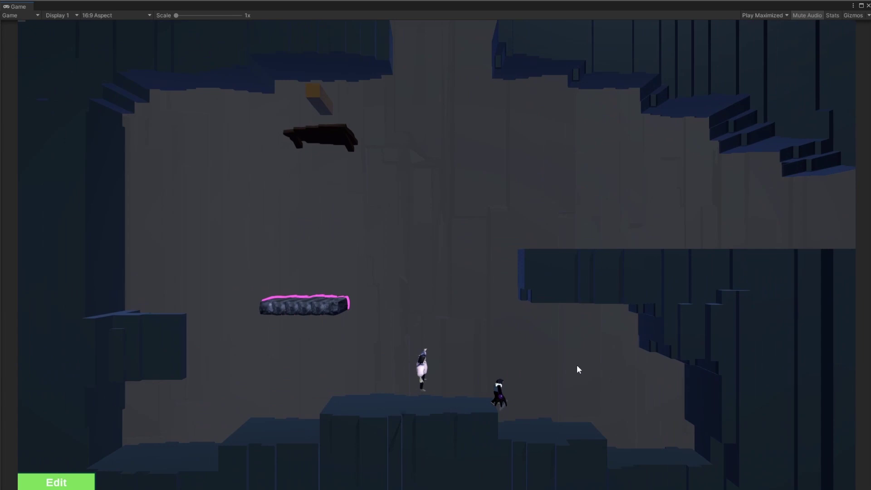
key("space")
key("Left")
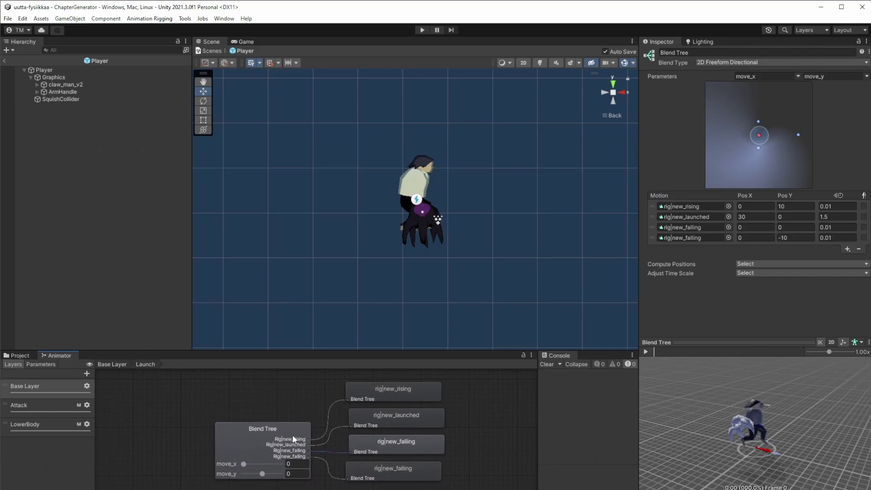
Preview the Launch blend tree by moving its blend position from the centre up toward the new_rising motion
scroll(292, 434, "down", 2)
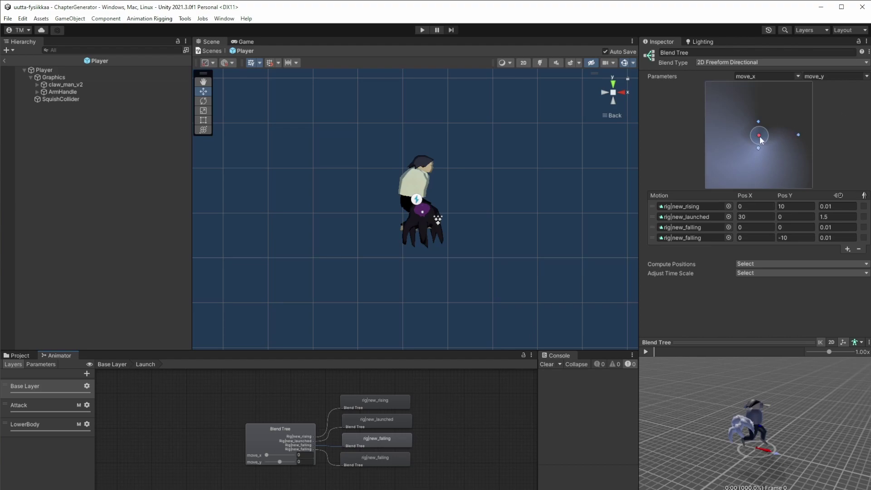
mouse_move(760, 138)
left_mouse_down()
mouse_move(764, 112)
mouse_move(753, 135)
mouse_move(730, 129)
mouse_move(796, 134)
mouse_move(766, 127)
mouse_move(772, 138)
mouse_move(778, 128)
mouse_move(761, 121)
left_mouse_up()
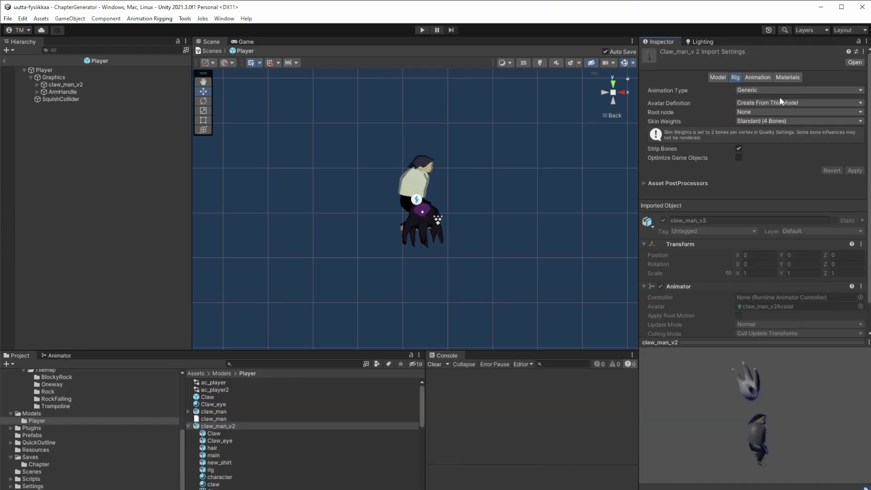
Review the Animation Type options and the animation clip settings in the claw_man_v2 import settings
left_click(780, 91)
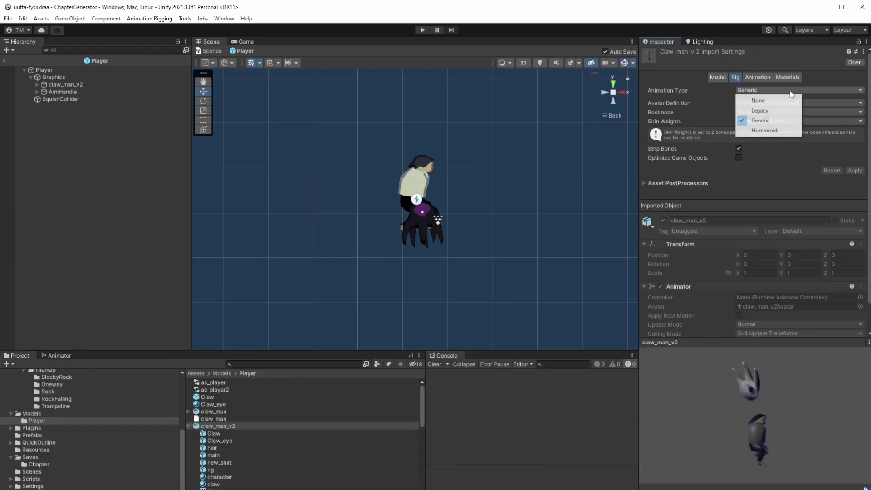
left_click(676, 82)
left_click(750, 89)
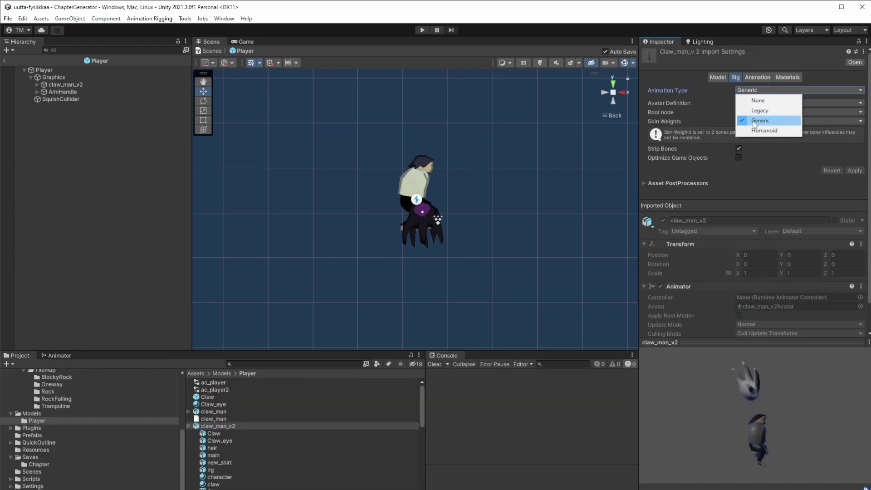
left_click(684, 76)
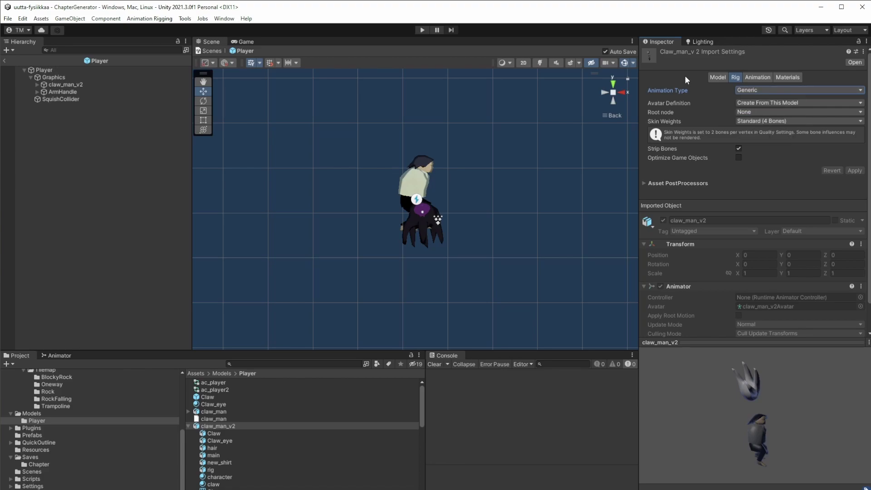
left_click(757, 78)
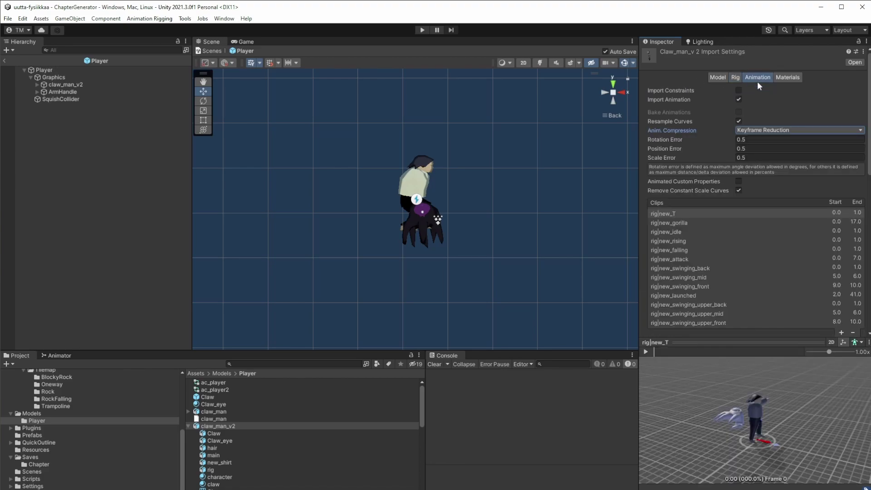
scroll(676, 233, "down", 5)
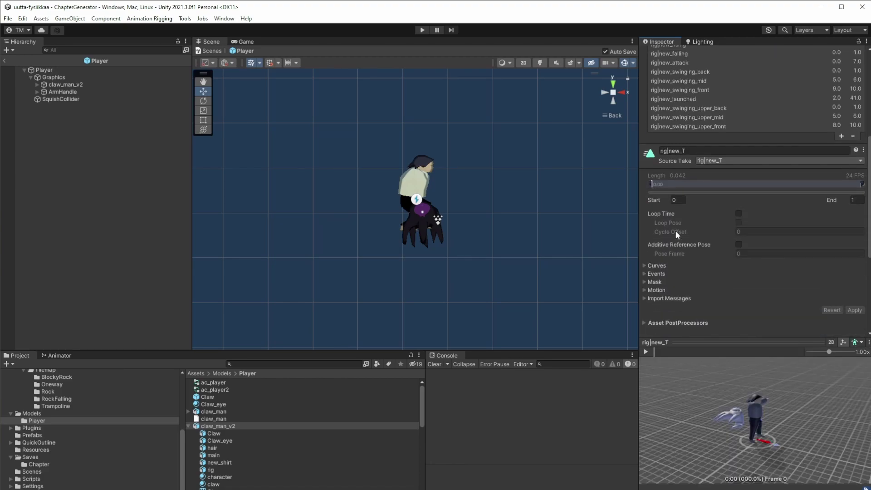
Open the player_lowerbody_mask asset and expand its Humanoid section and its Transform hierarchy down to DEF-spine
left_click(235, 462)
left_click(215, 473)
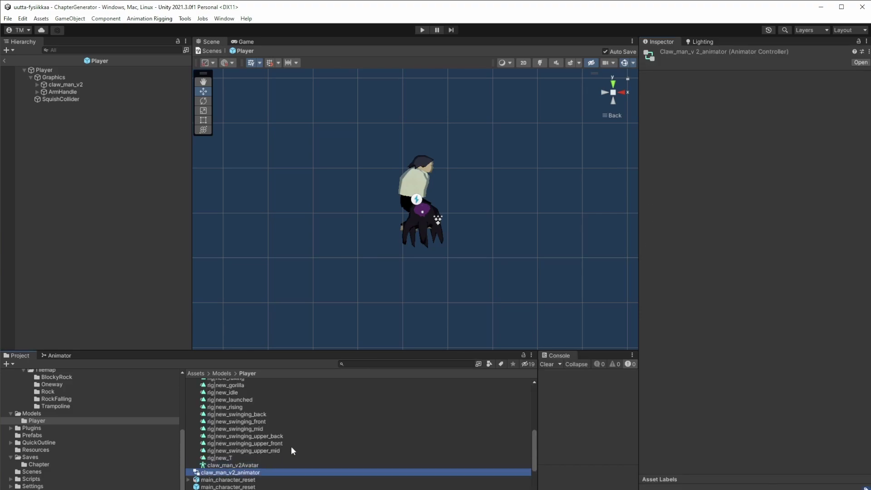
scroll(317, 437, "down", 3)
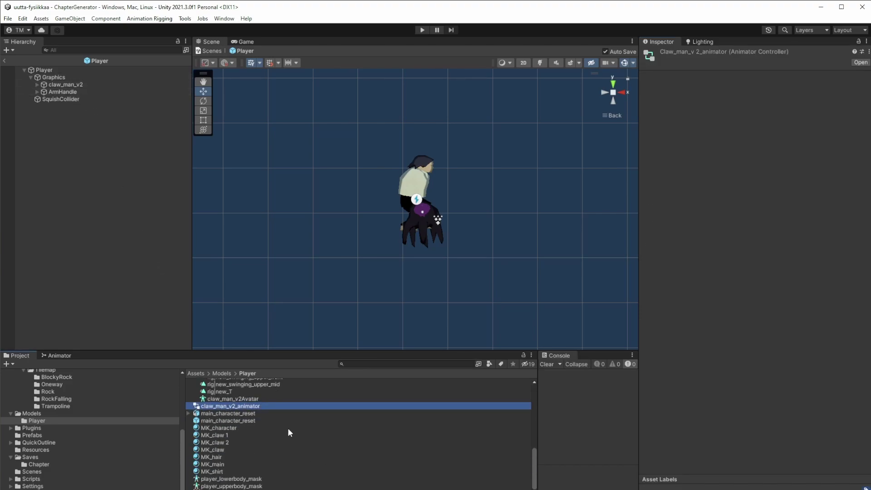
left_click(243, 480)
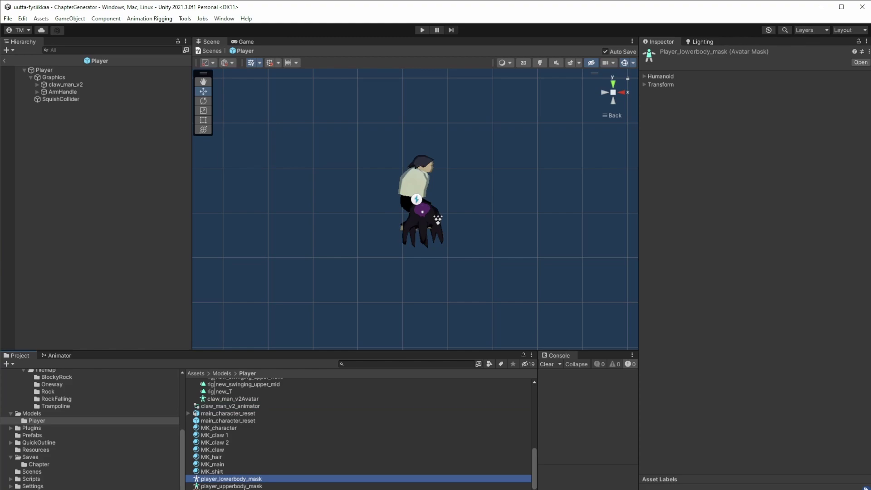
left_click(644, 76)
left_click(644, 257)
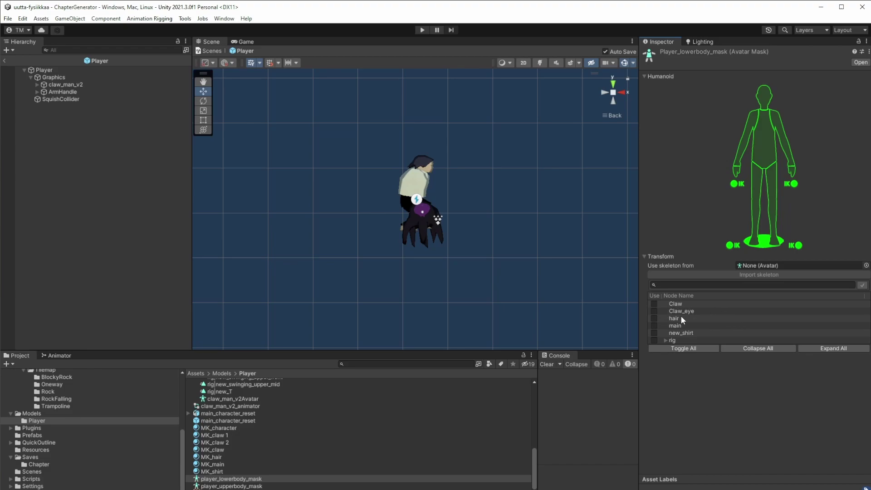
left_click(665, 340)
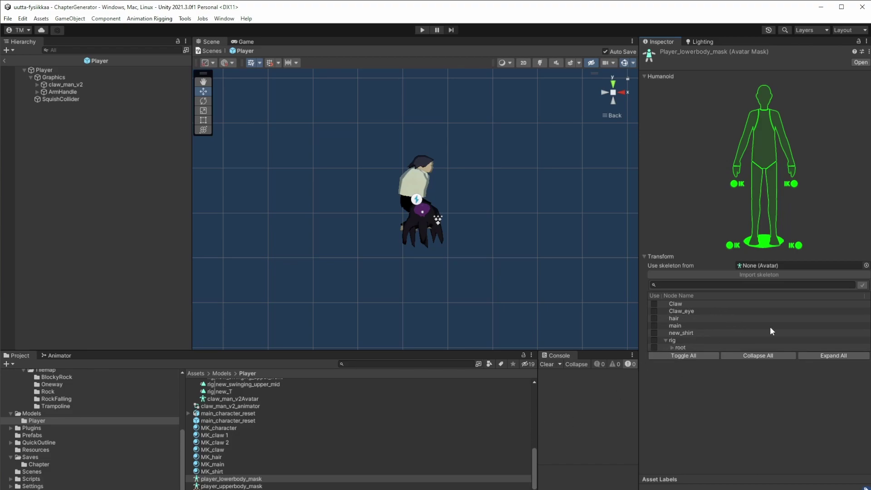
left_click(672, 348)
left_click(678, 354)
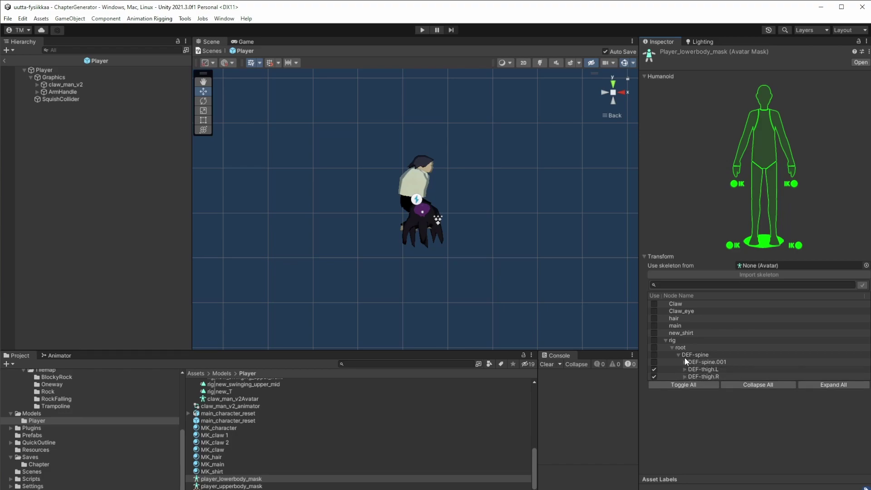
Examine which leg and spine bones the lower-body mask includes by expanding DEF-thigh.L, DEF-thigh.R and DEF-spine.001, and collapse the root node
left_click(684, 369)
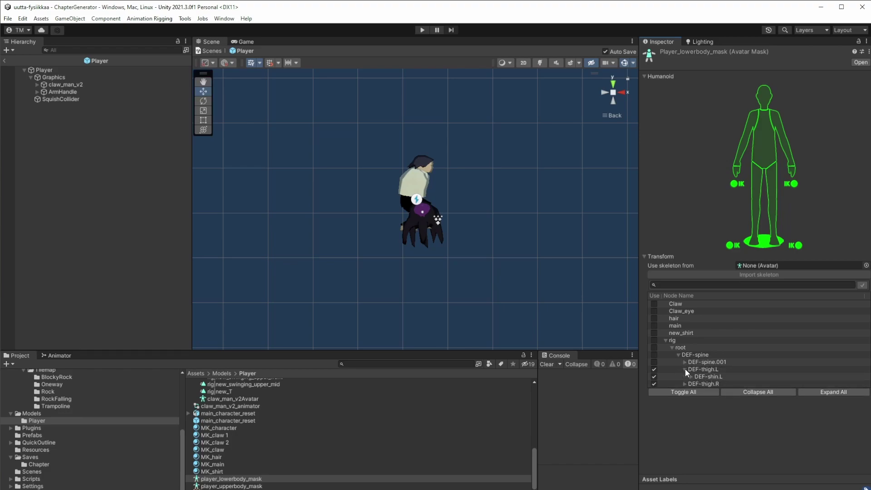
left_click(690, 377)
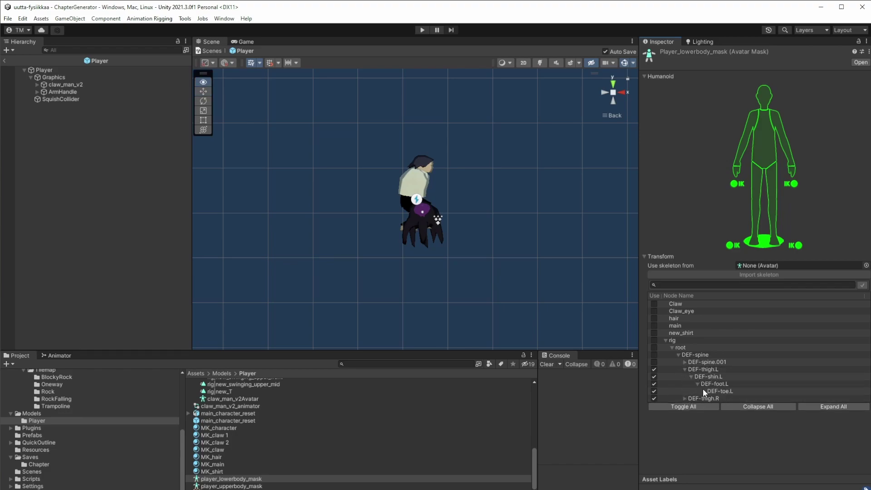
left_click(683, 398)
left_click(685, 362)
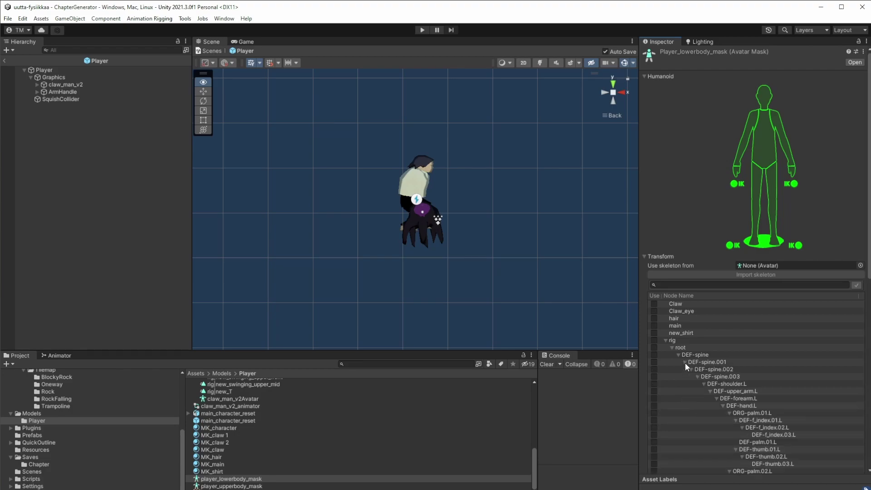
left_click(685, 362)
left_click(672, 347)
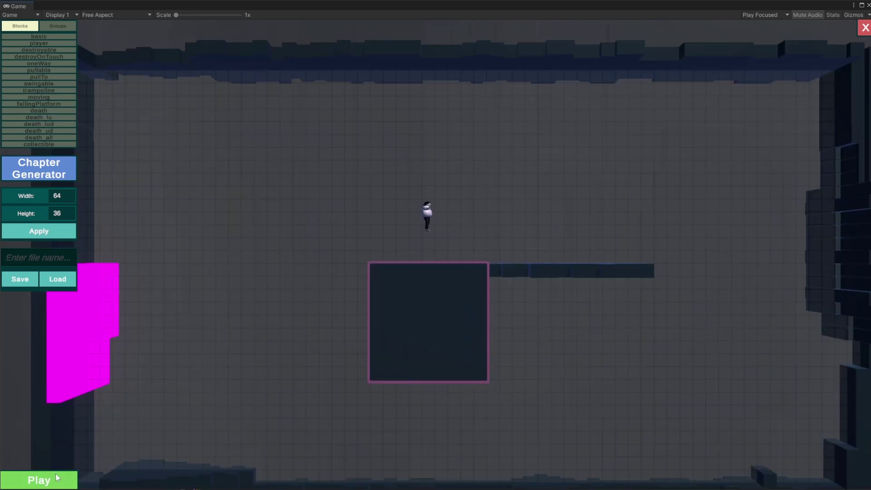
Start playtesting the level and move the character along the wooden ledge above the green block
left_click(57, 478)
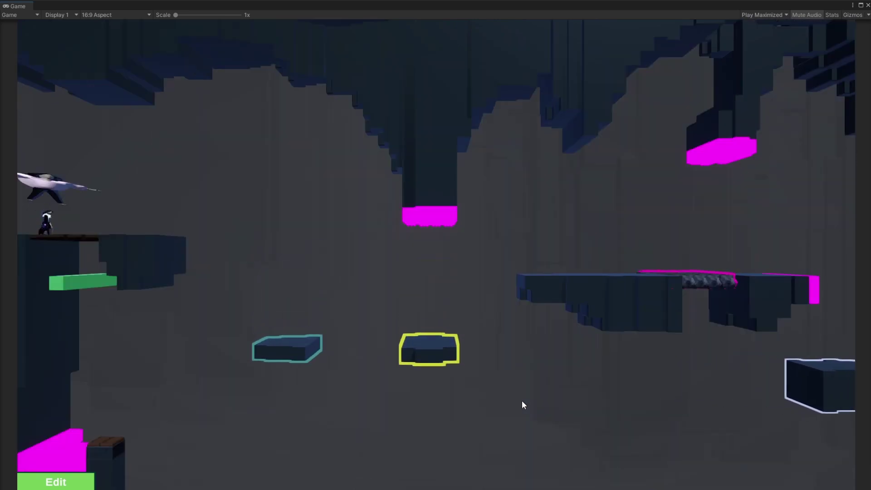
key("Right")
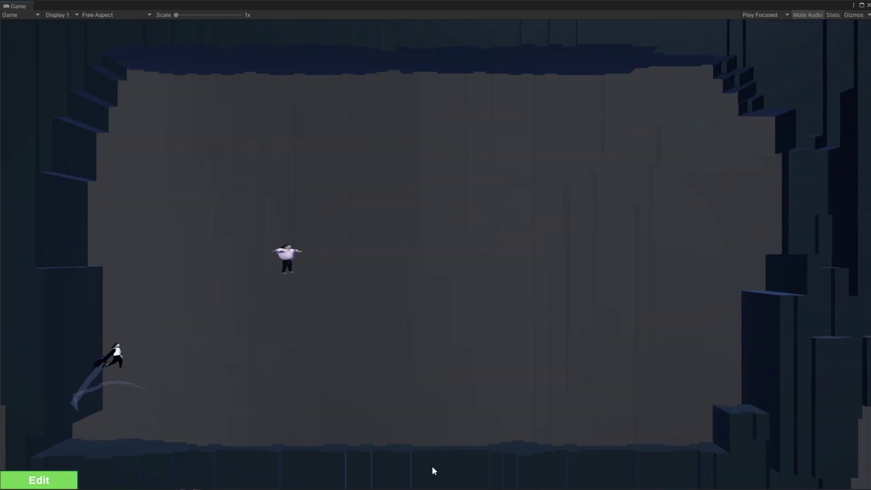
Jump the character off the side wall of the empty cave near the floating figure, and return to the c16 chapter layout for editing
key("Right")
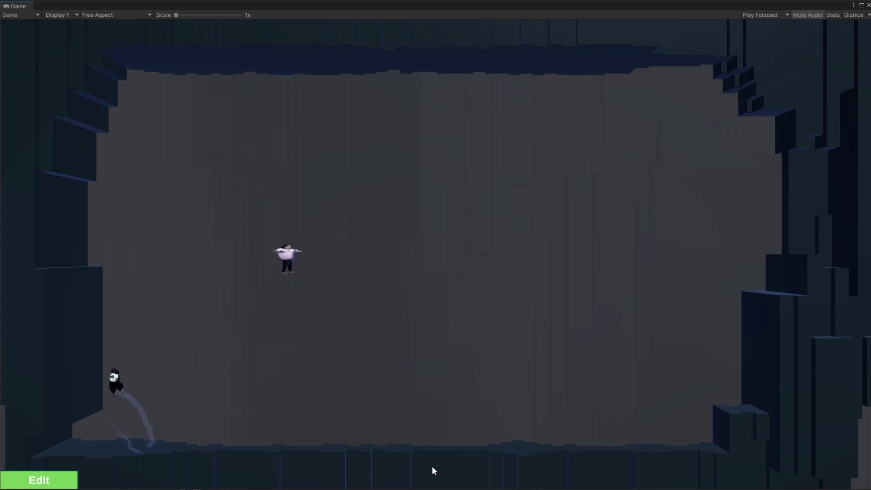
key("space")
key("space")
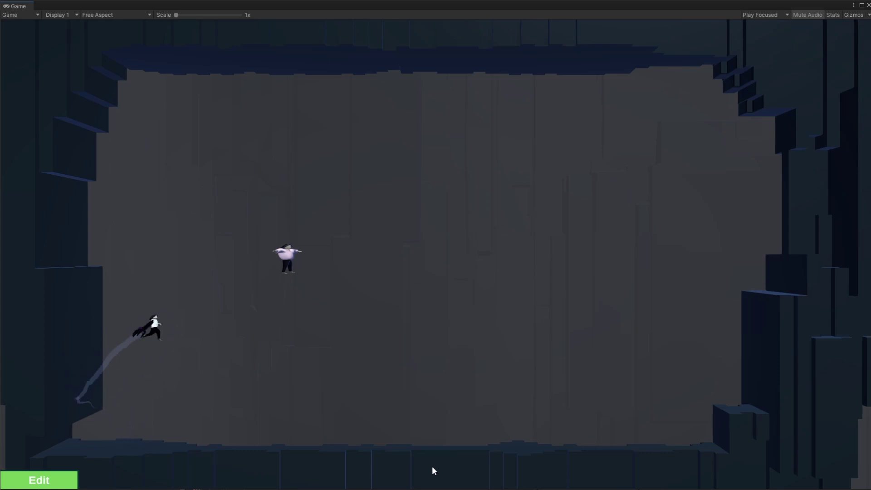
key("space")
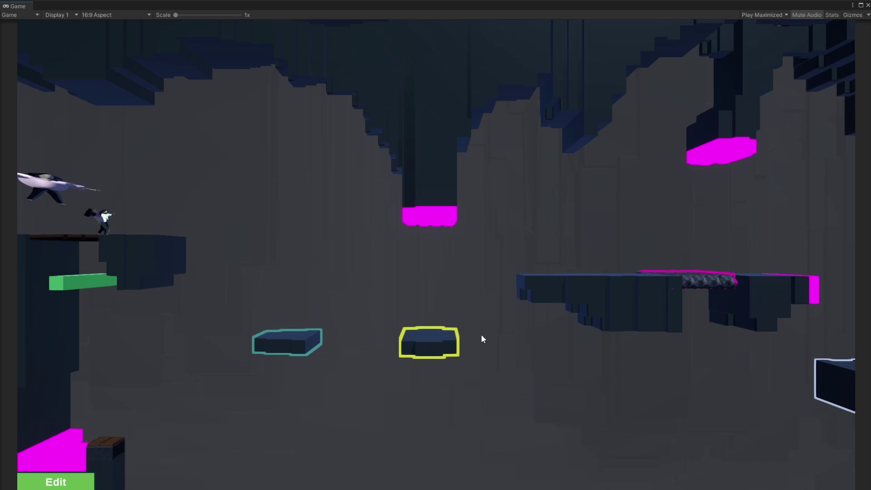
key("e")
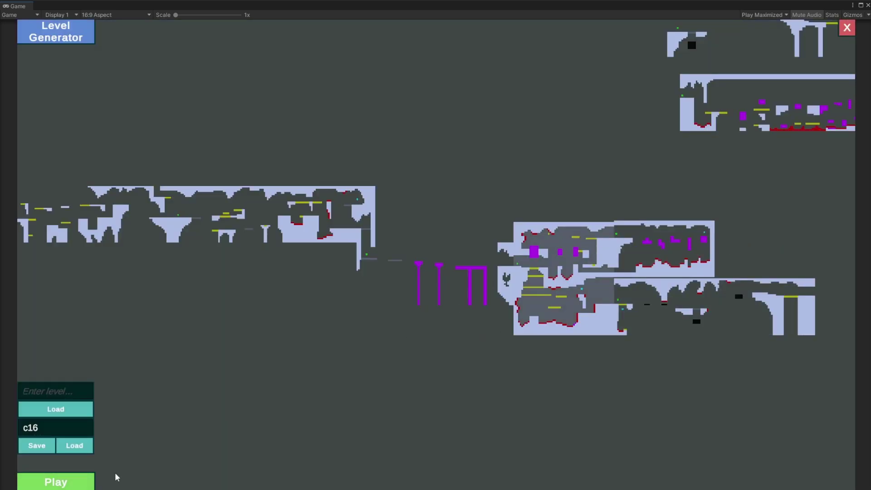
Select the c16 room with the row of purple blocks above the red-edged floor and start playtesting it
left_click(634, 240)
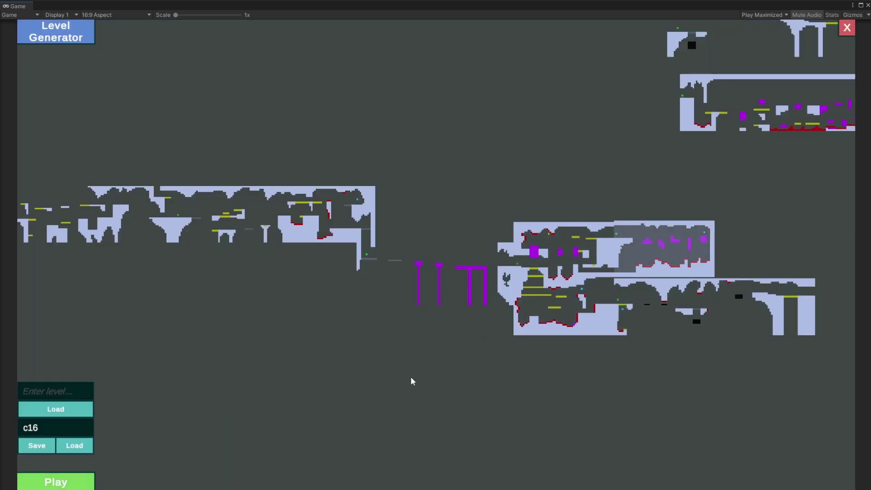
left_click(72, 482)
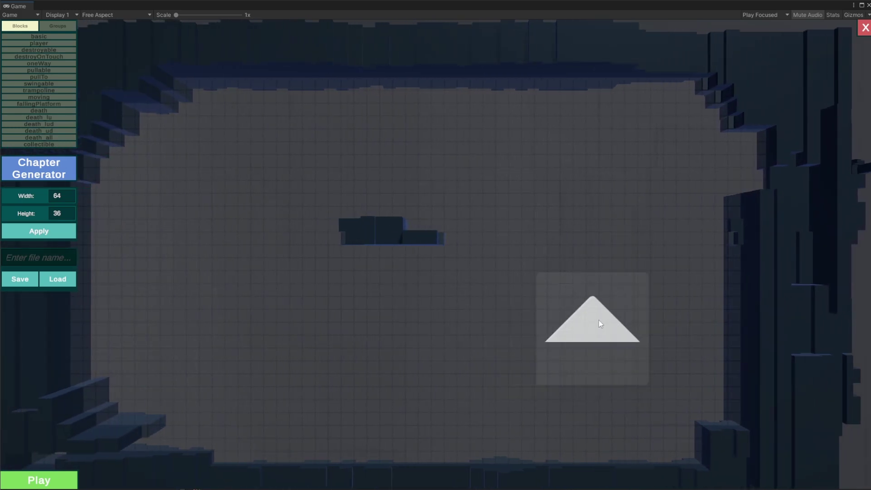
Reposition the white triangle marker in the cave level, moving it from the side-wall gap into the open area
mouse_move(595, 321)
left_mouse_down()
mouse_move(608, 234)
mouse_move(570, 320)
mouse_move(629, 251)
mouse_move(578, 337)
mouse_move(493, 350)
mouse_move(441, 393)
mouse_move(366, 389)
mouse_move(379, 414)
mouse_move(368, 425)
mouse_move(266, 407)
mouse_move(273, 285)
mouse_move(257, 244)
mouse_move(273, 177)
mouse_move(354, 103)
mouse_move(606, 340)
mouse_move(680, 388)
left_mouse_up()
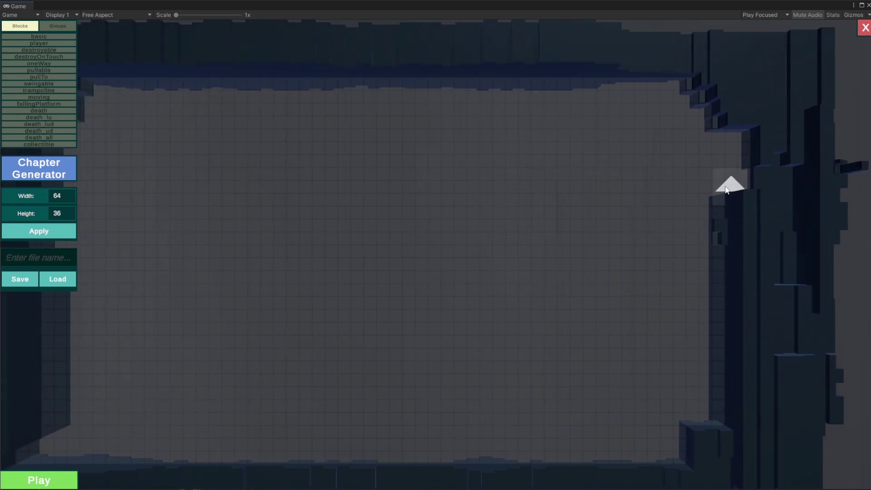
left_click_drag(726, 189, 641, 312)
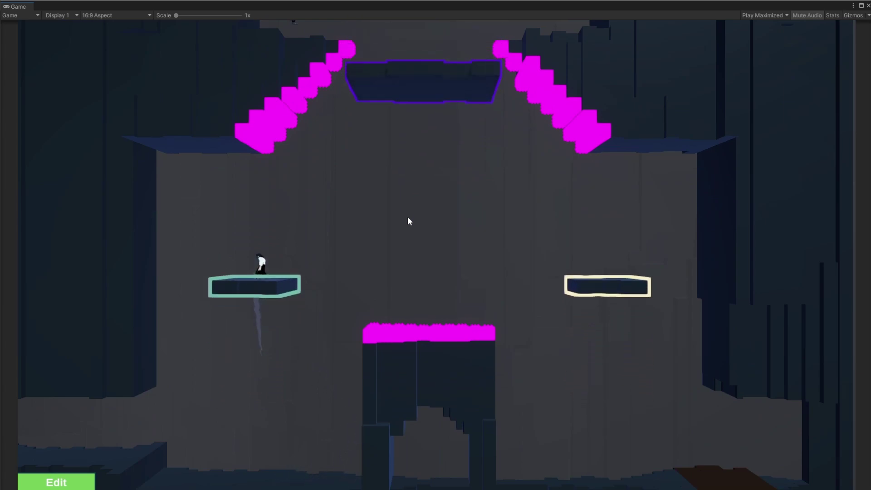
Playtest the moving-platform room, jumping the character from the purple-outlined platform up through the ceiling opening
left_click(408, 216)
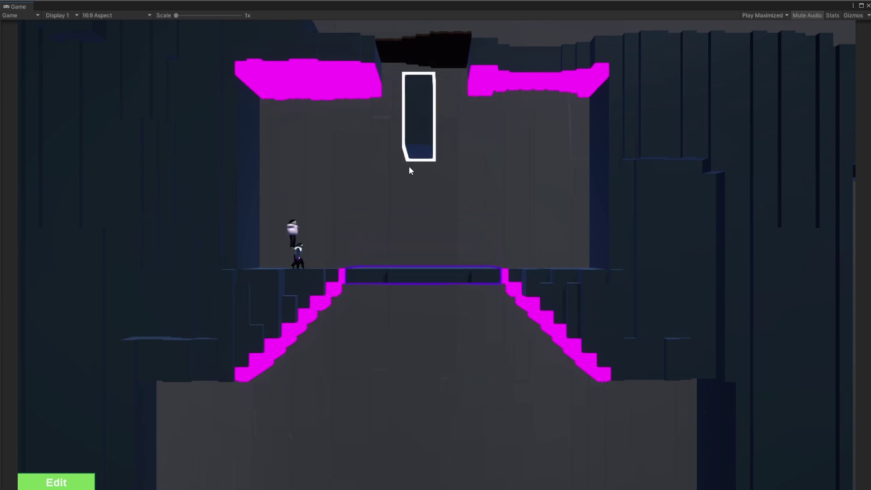
key("space")
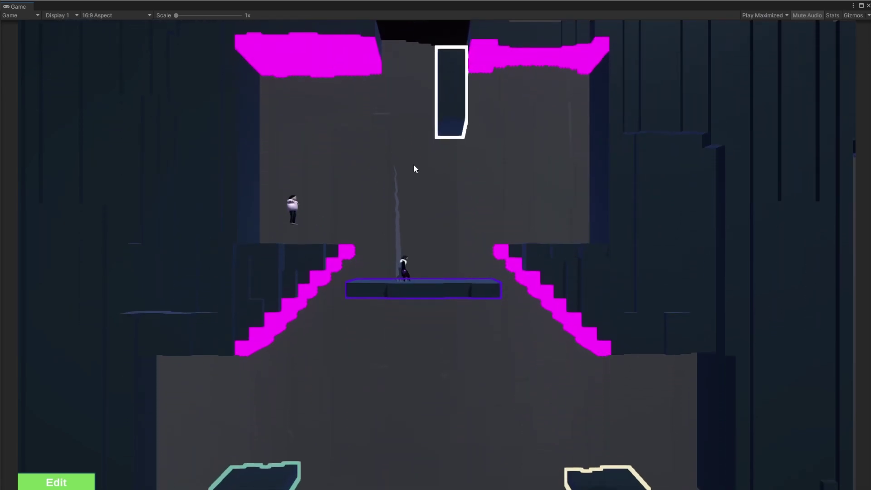
key("space")
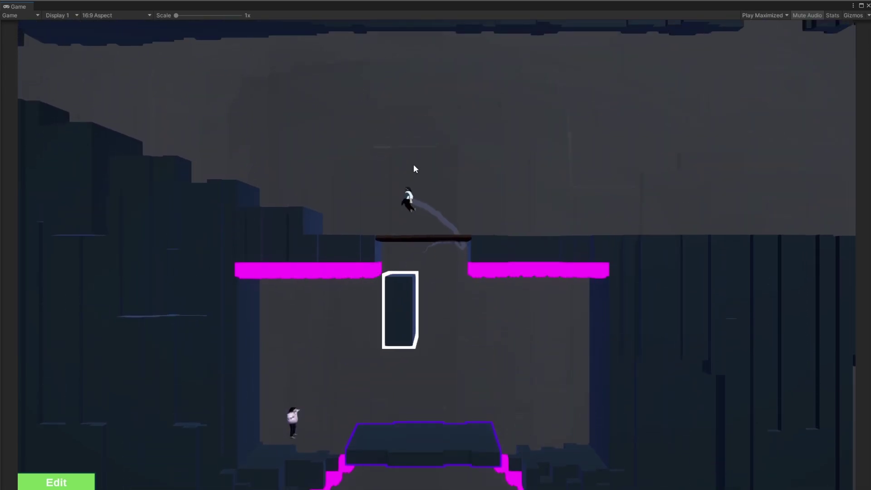
Jump the character up the stepped rocks above the opening and playtest the narrow shaft lined with magenta blocks
key("a")
key("space")
key("a")
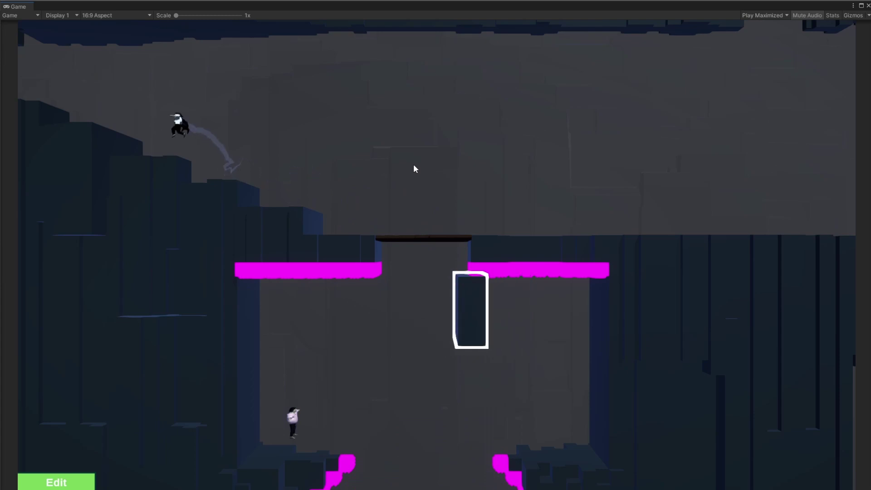
key("a")
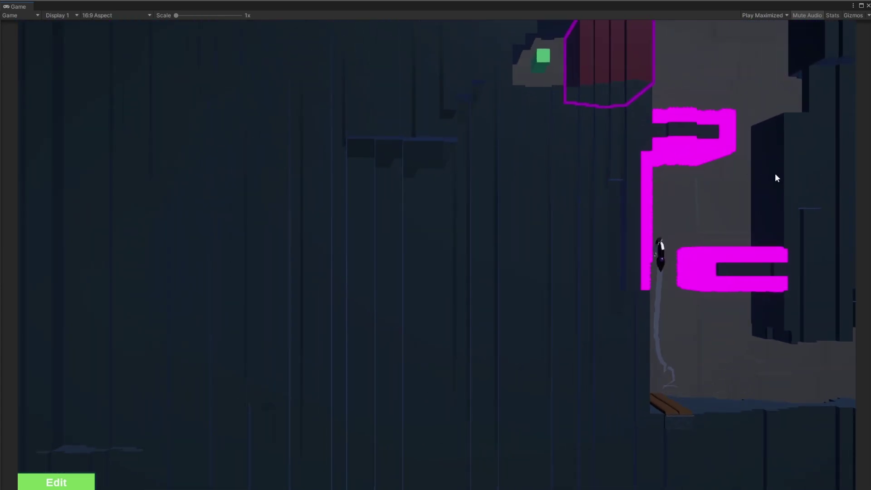
key("space")
key("d")
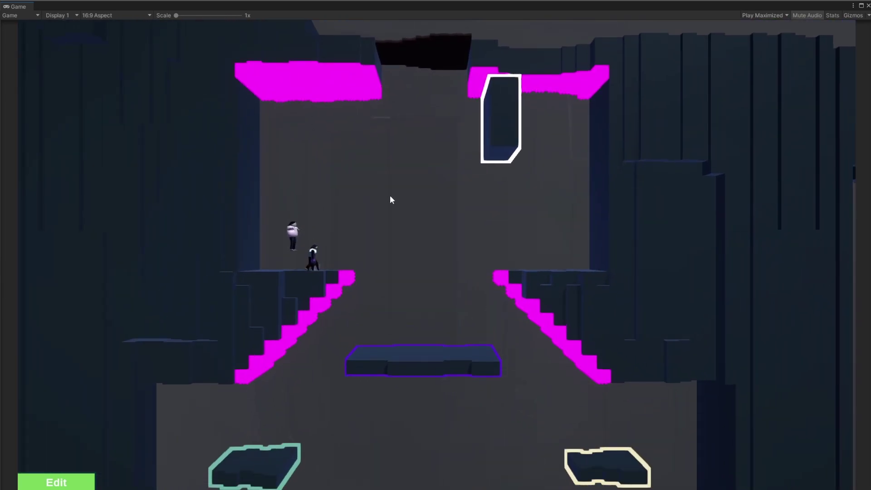
Jump the character from the floating figure's ledge onto the purple-outlined platform and up through the ceiling opening
key("space")
key("d")
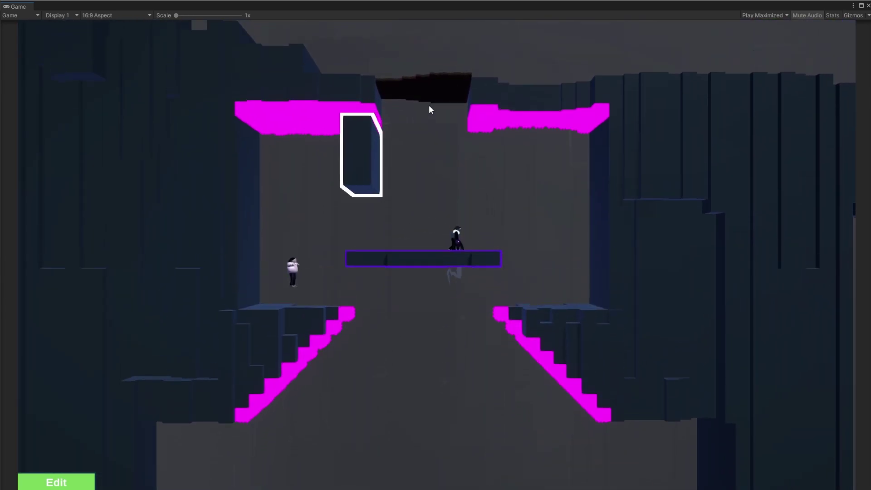
key("space")
key("space")
key("d")
key("space")
key("space")
key("d")
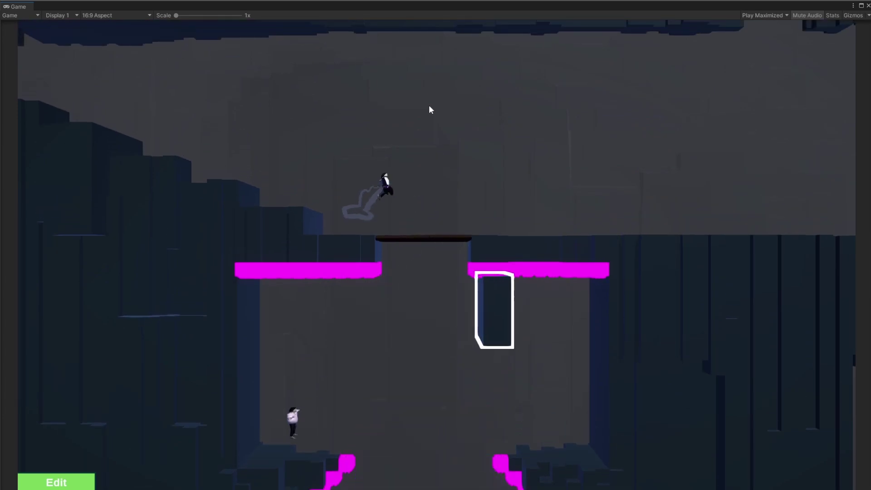
Jump the character across the upper cave floor, away from the stepped rocks, into the adjoining wide cave
key("space")
key("d")
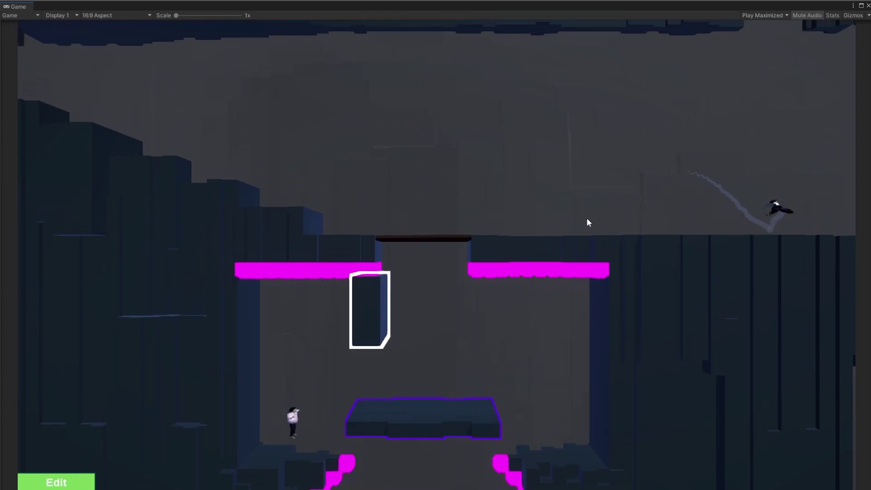
key("space")
key("d")
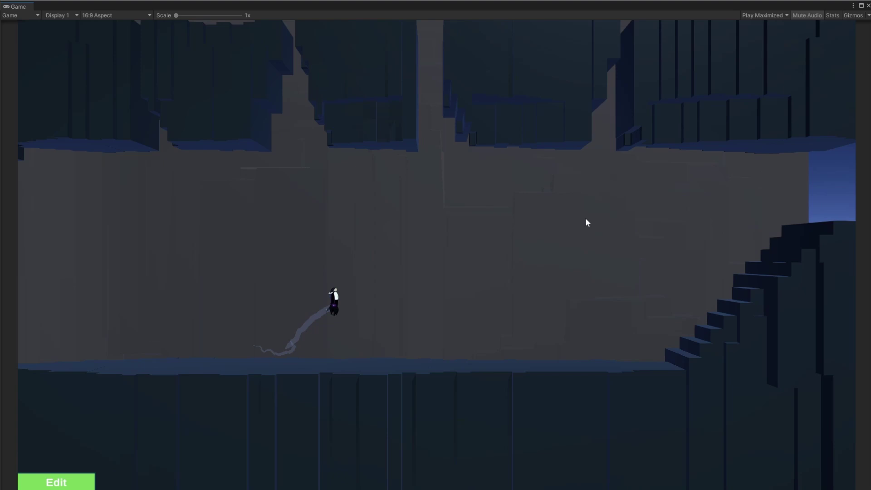
Move and jump the character back and forth in the wide cave, and return to the dark ledge over the opening
key("a")
key("space")
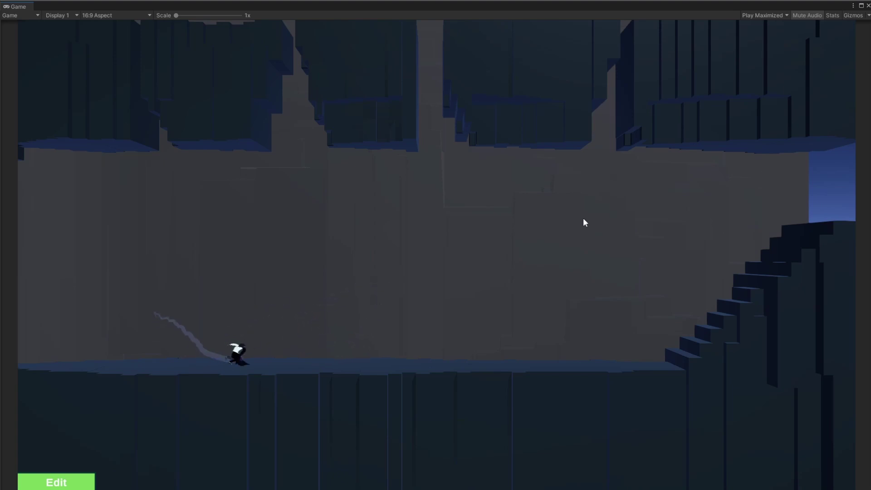
key("d")
key("a")
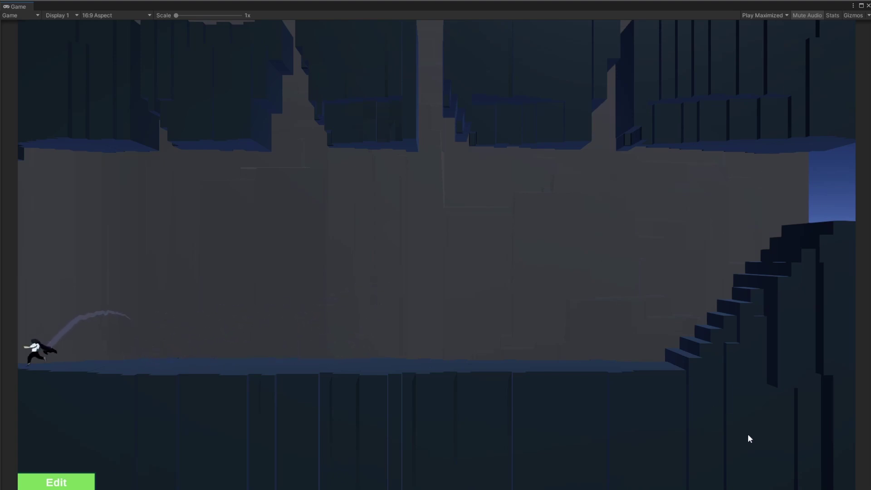
key("a")
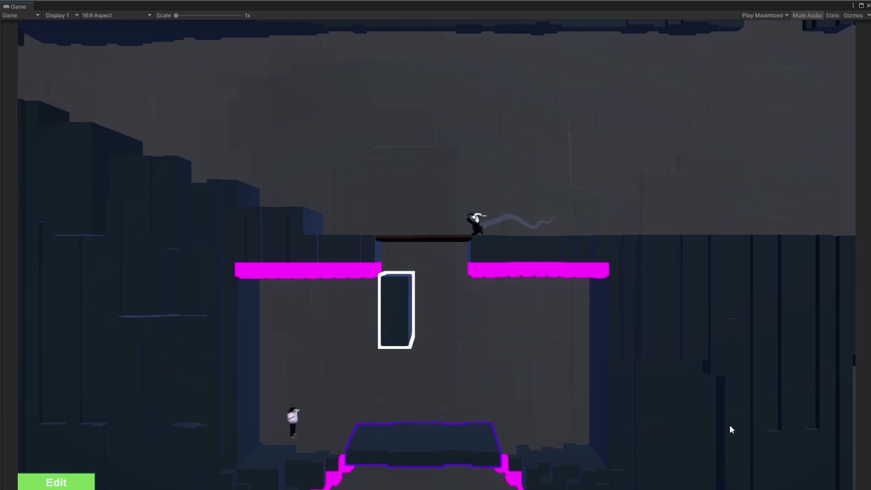
key("space")
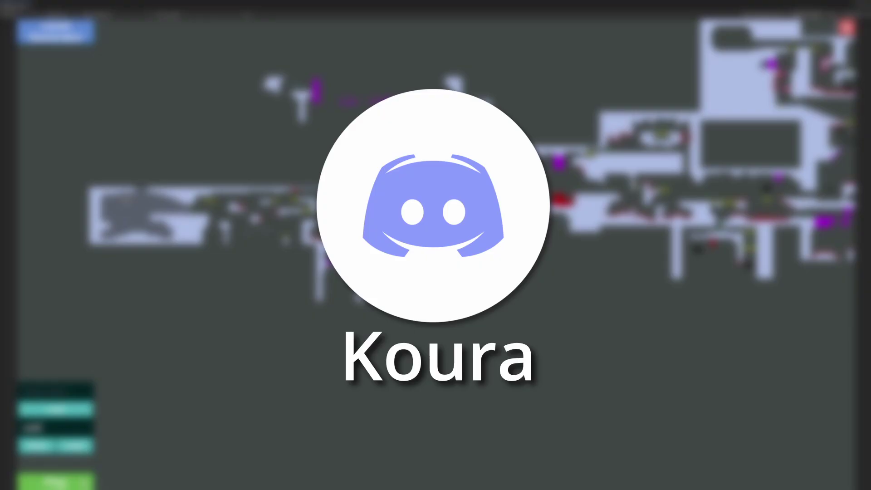